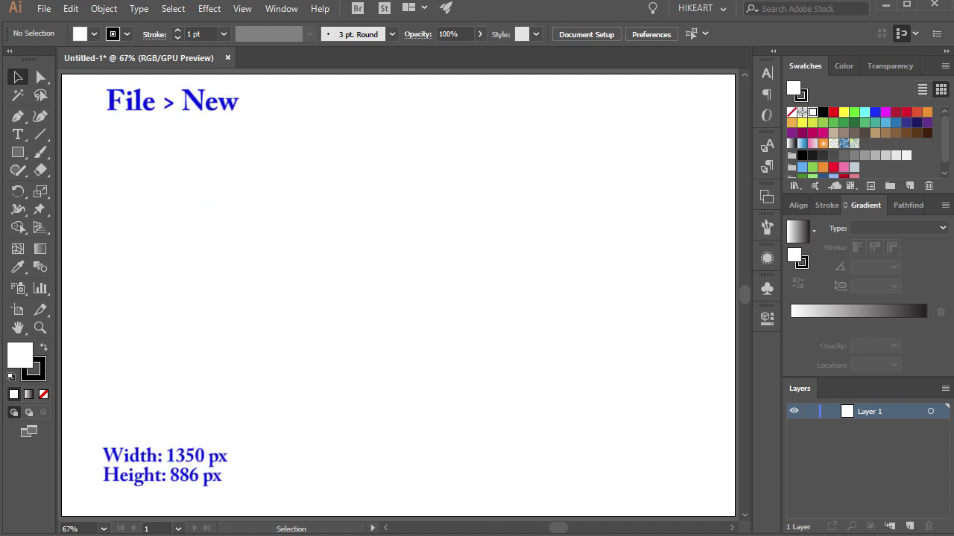
Set the fill to None and bring the black stroke swatch to the front
{"action": "left_click", "coordinate": [43, 394]}
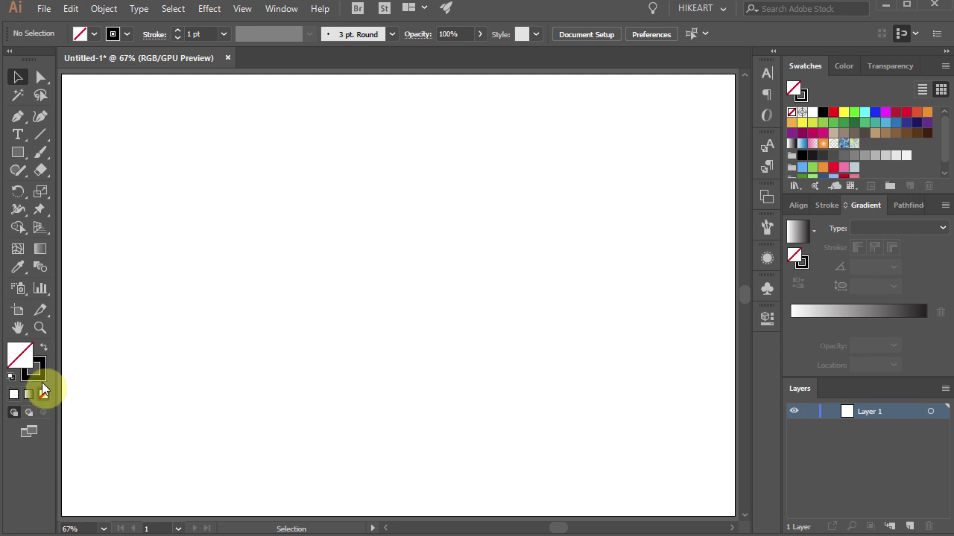
{"action": "left_click", "coordinate": [39, 375]}
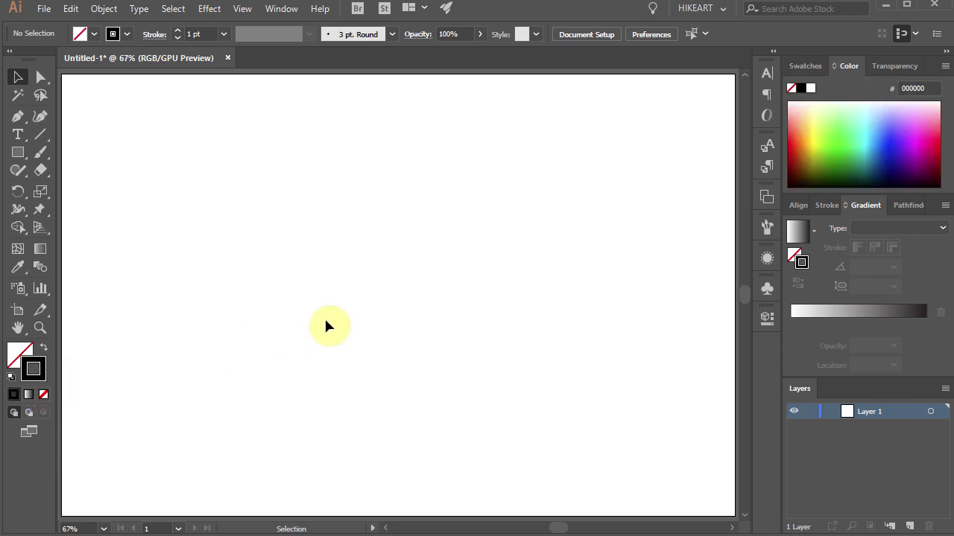
Draw an unfilled 500 × 500 px circle centred on the artboard with the Ellipse tool
{"action": "key", "text": "l"}
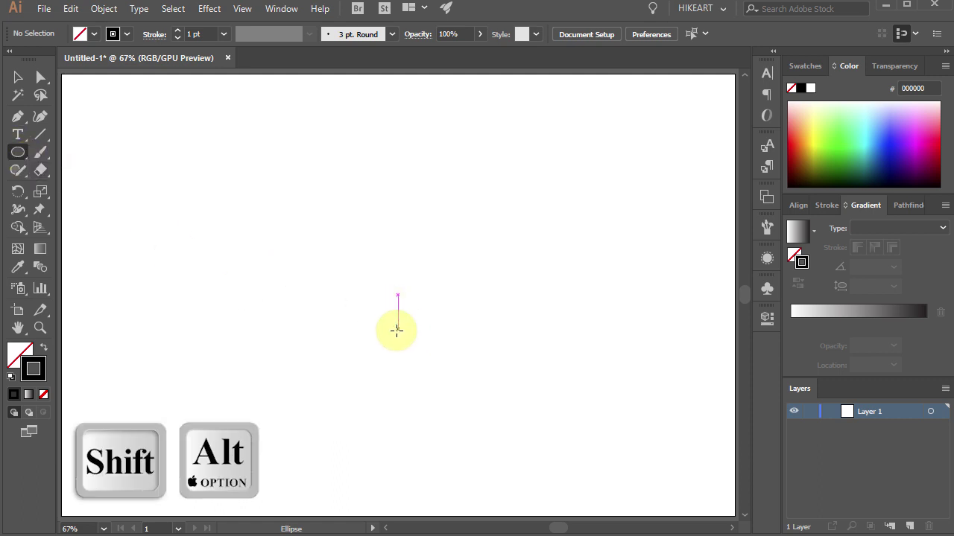
{"action": "left_click_drag", "start_coordinate": [398, 349], "coordinate": [497, 477]}
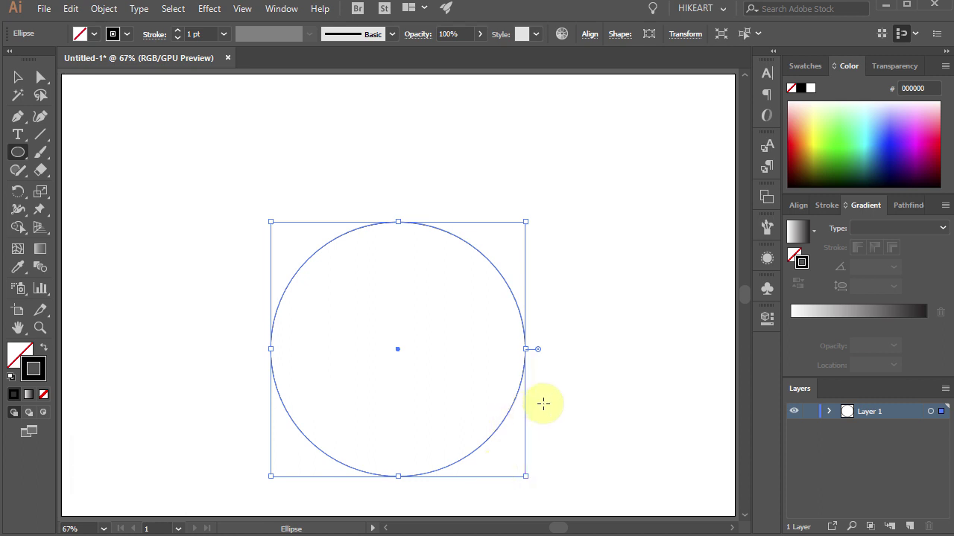
{"action": "key", "text": "r"}
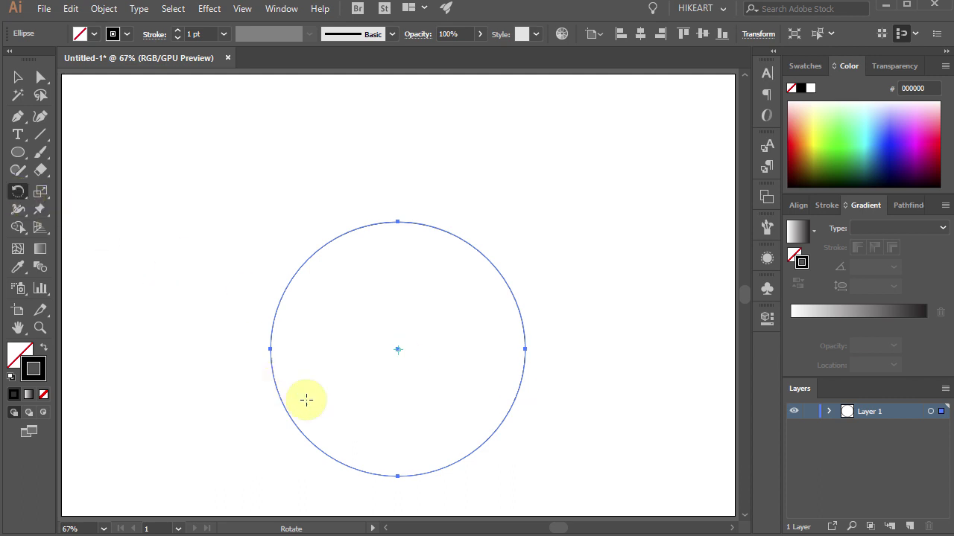
Copy the circle rotated 120° about a point above its centre, then repeat for a third
{"action": "key", "text": "alt"}
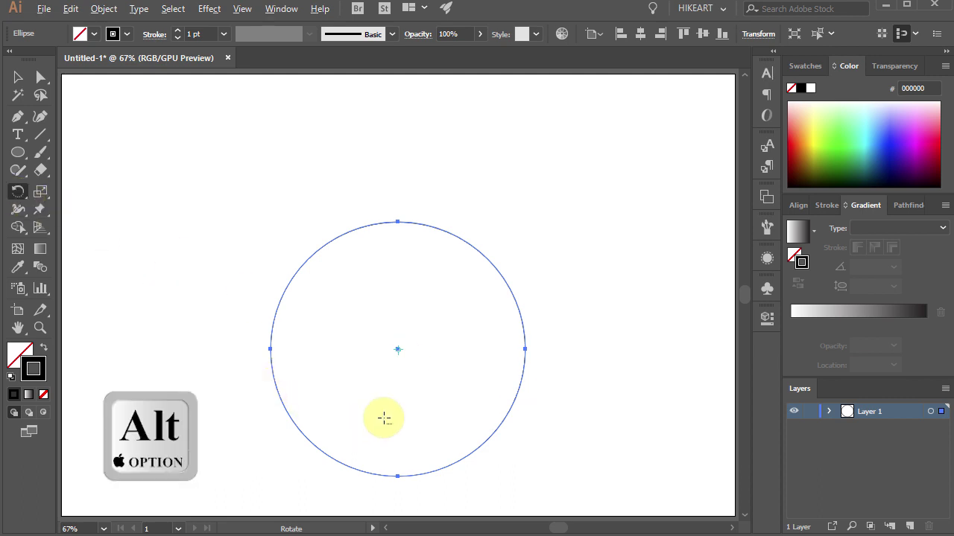
{"action": "left_click", "coordinate": [398, 291], "text": "alt"}
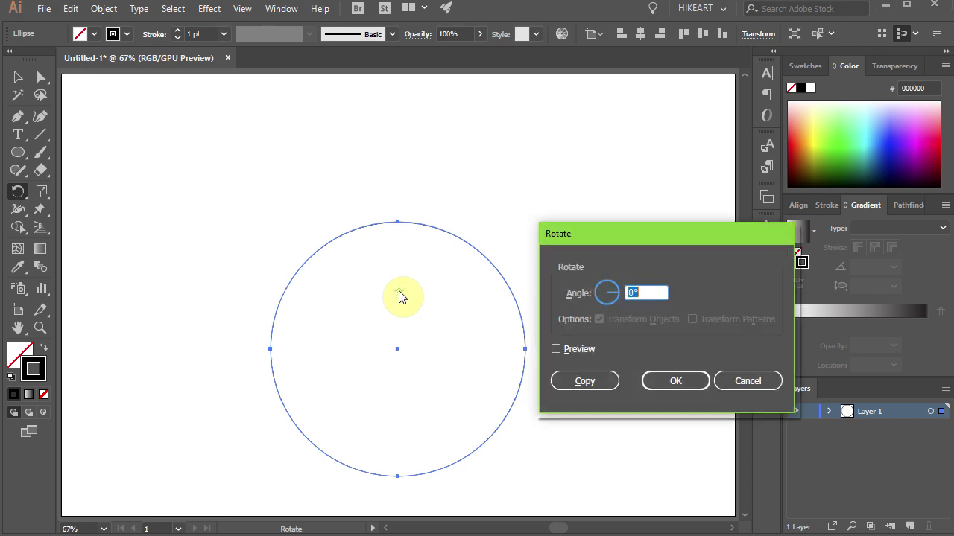
{"action": "type", "text": "120"}
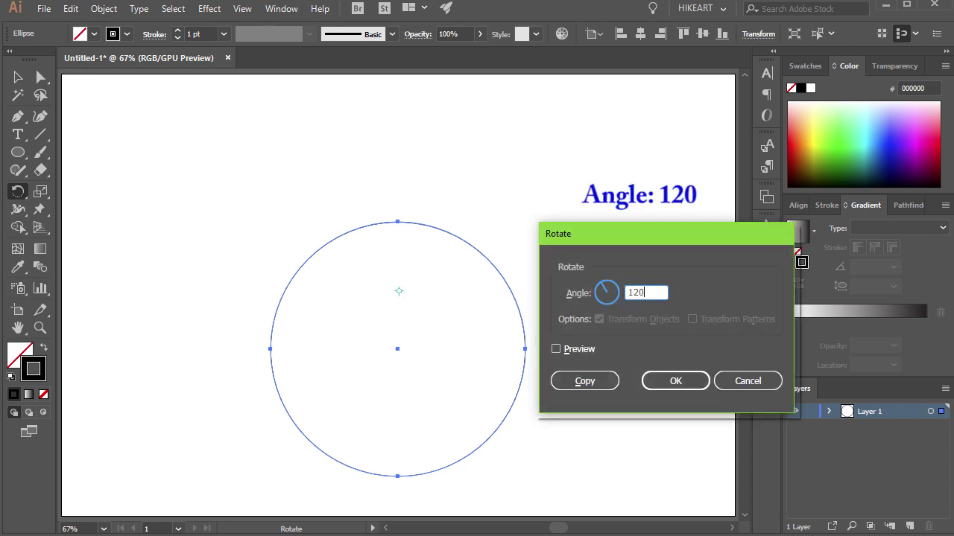
{"action": "left_click", "coordinate": [601, 378]}
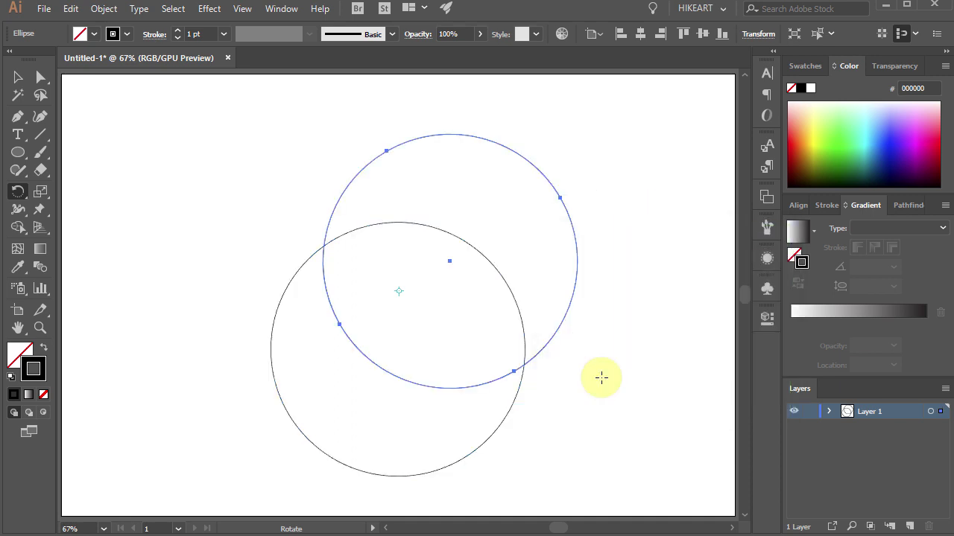
{"action": "key", "text": "ctrl+d"}
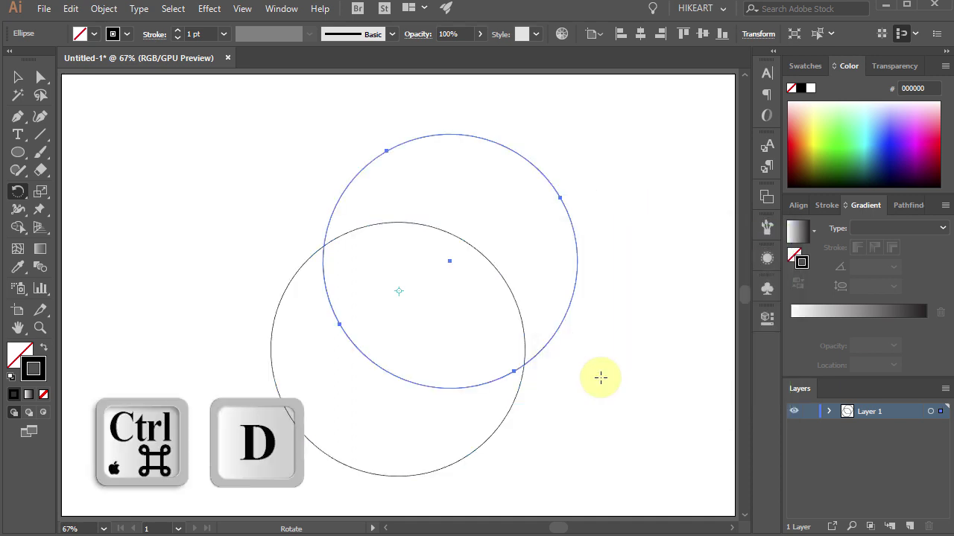
{"action": "key", "text": "ctrl"}
{"action": "key", "text": "ctrl+d"}
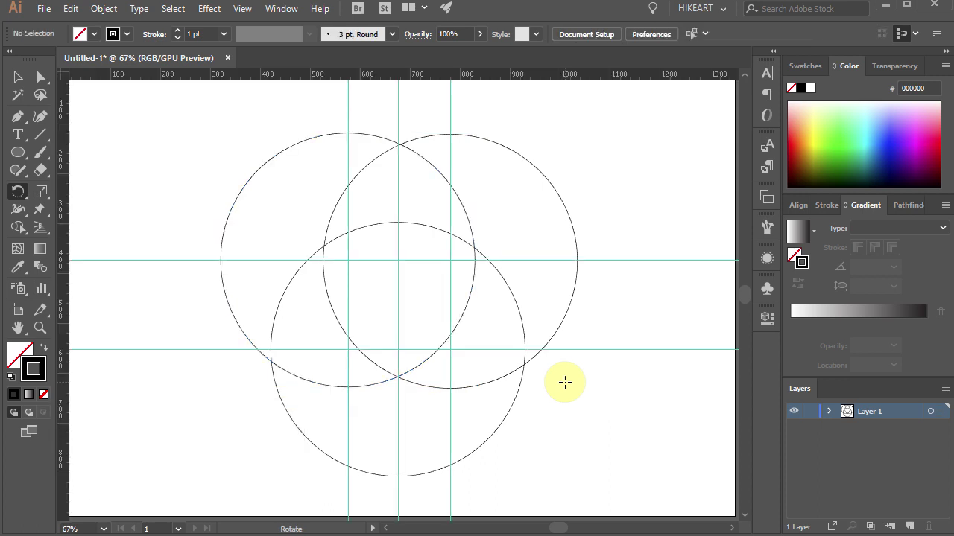
Toggle the rulers and guides, select all three circles, and show the rulers
{"action": "key", "text": "ctrl+r"}
{"action": "key", "text": "ctrl+a"}
{"action": "key", "text": "ctrl+semicolon"}
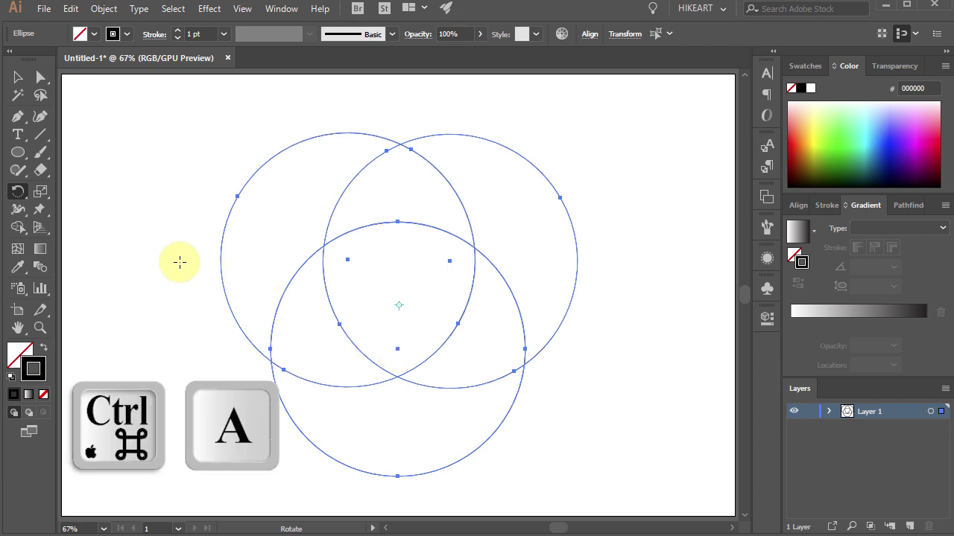
{"action": "key", "text": "ctrl+a"}
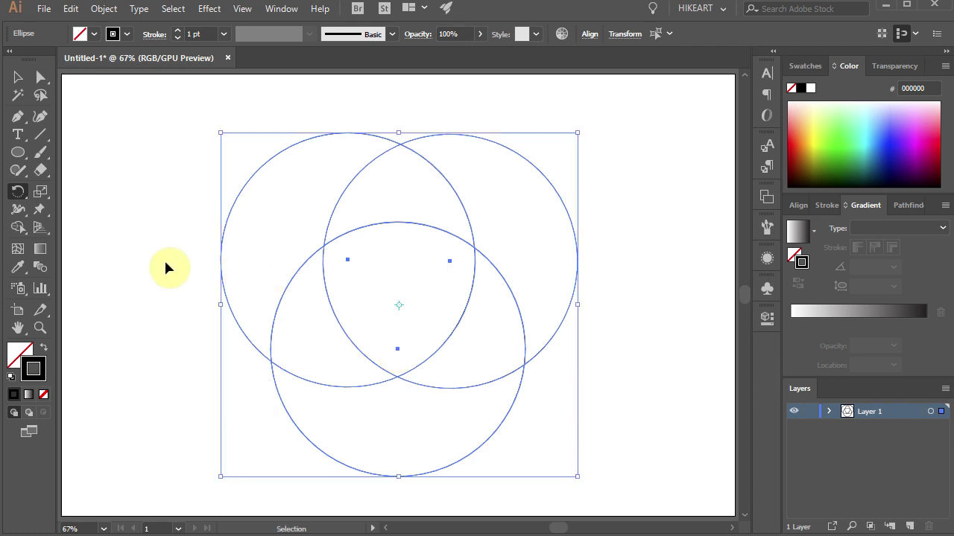
{"action": "key", "text": "ctrl+r"}
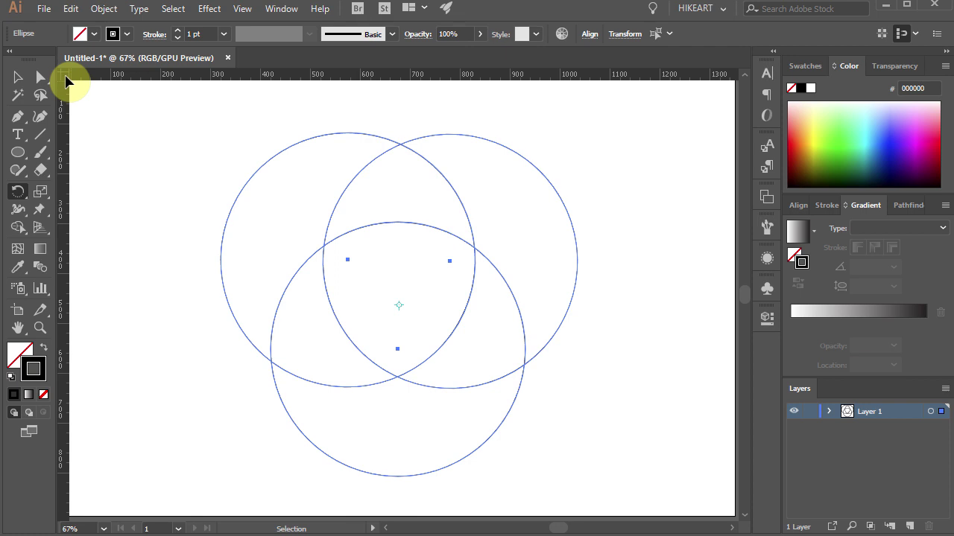
Drag crossing guides from the ruler corner onto each circle's centre
{"action": "left_click_drag", "start_coordinate": [65, 76], "coordinate": [346, 261]}
{"action": "key", "text": "ctrl"}
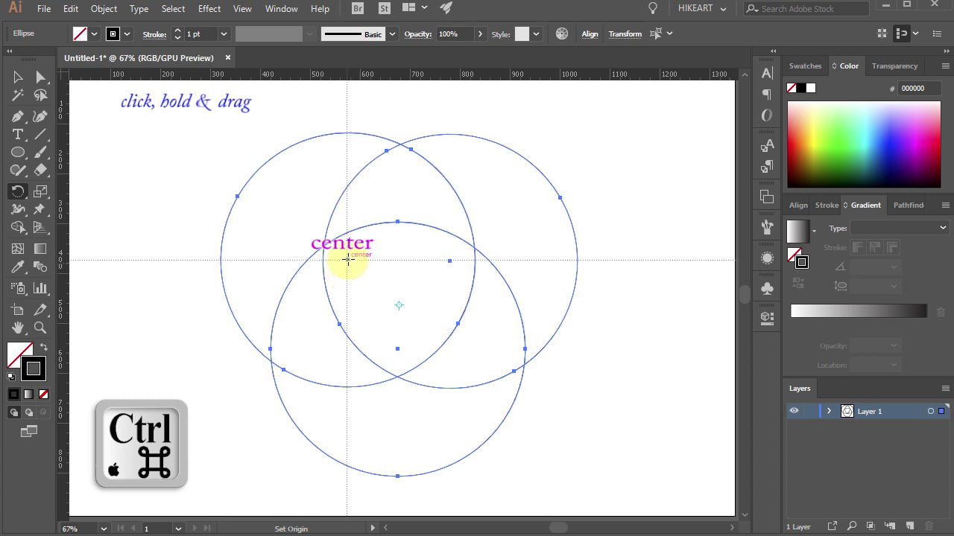
{"action": "left_click_drag", "start_coordinate": [347, 260], "coordinate": [348, 260]}
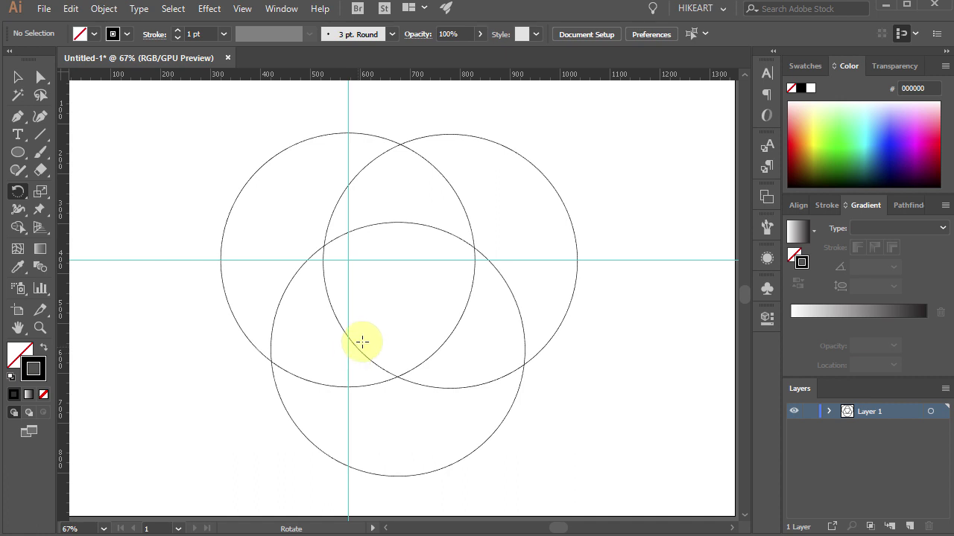
{"action": "key", "text": "ctrl+a"}
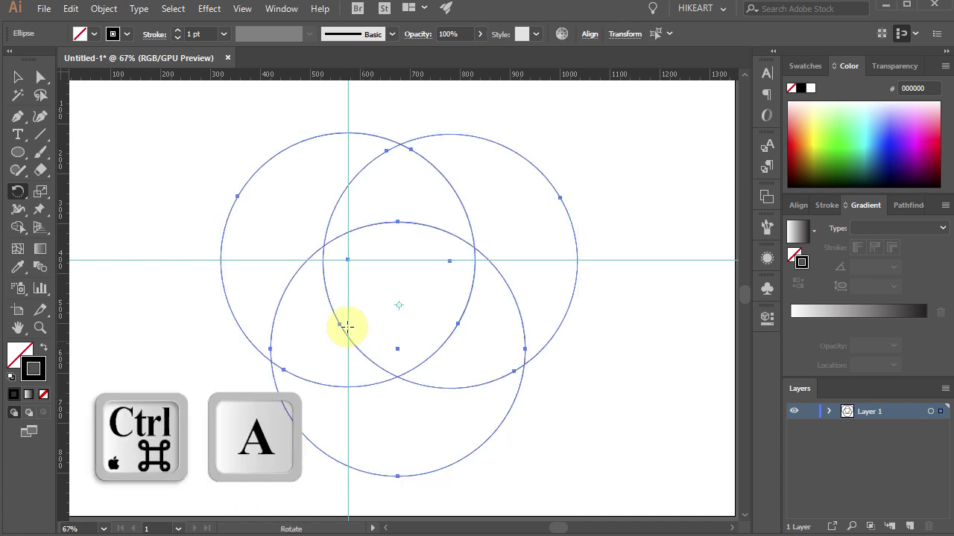
{"action": "left_click_drag", "start_coordinate": [64, 239], "coordinate": [450, 273]}
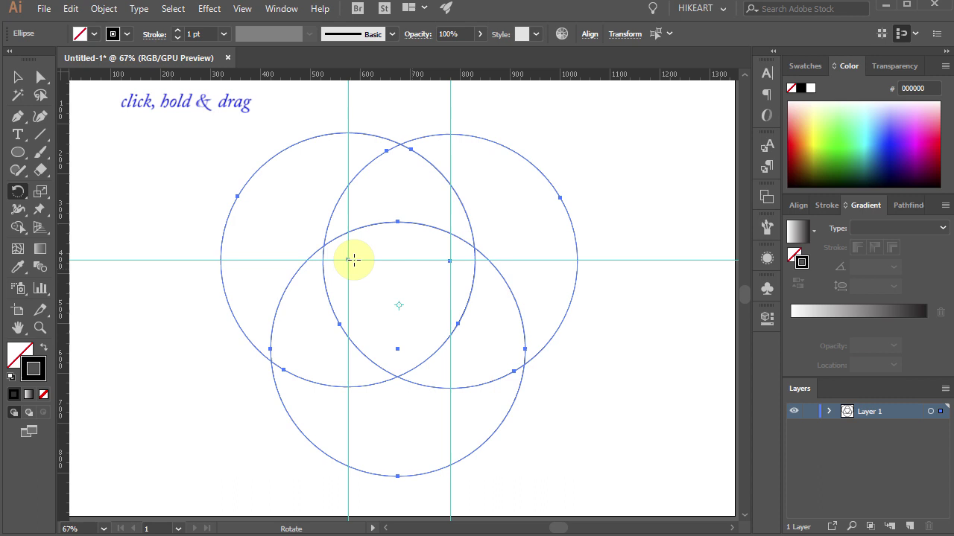
{"action": "left_click_drag", "start_coordinate": [64, 76], "coordinate": [398, 349]}
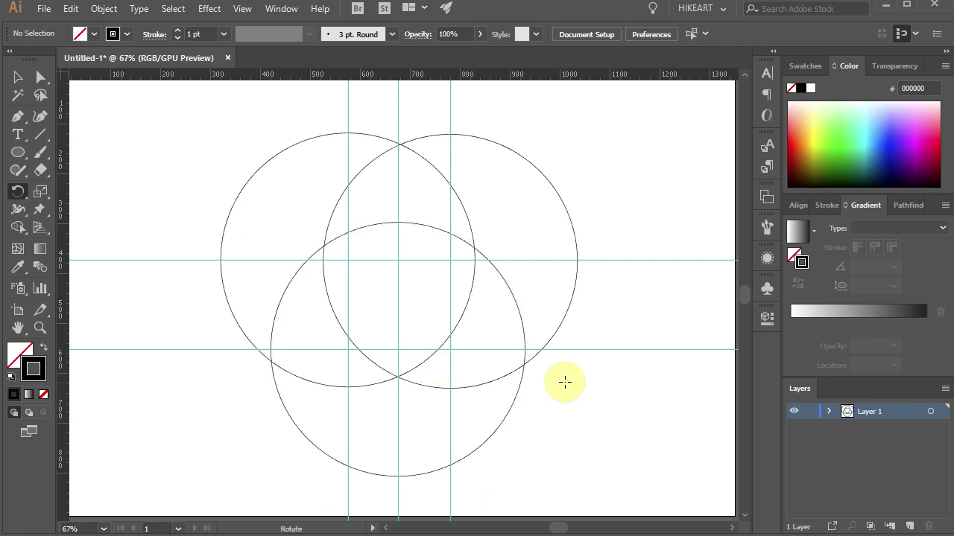
Hide the guides and rulers and select all three circles
{"action": "key", "text": "ctrl+semicolon"}
{"action": "key", "text": "ctrl+a"}
{"action": "key", "text": "ctrl+r"}
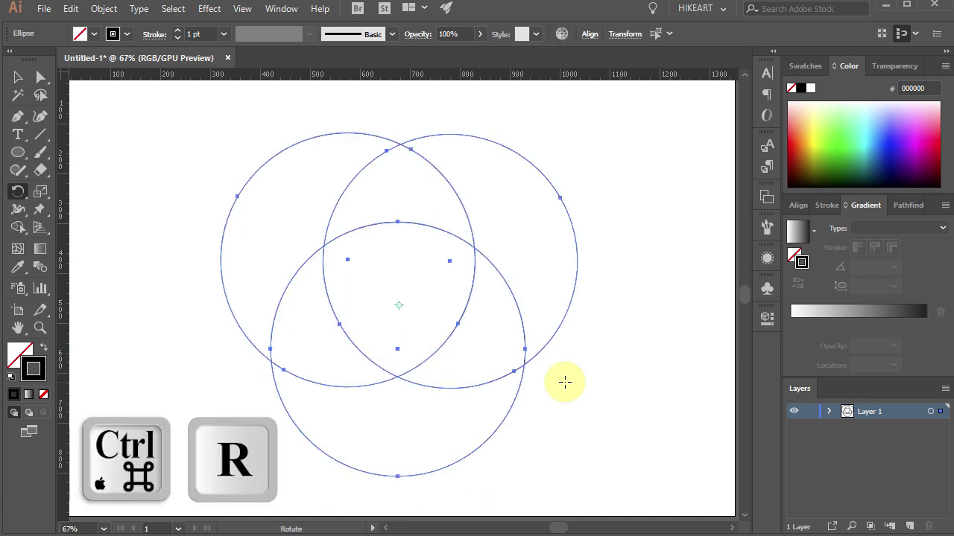
{"action": "key", "text": "r"}
{"action": "key", "text": "ctrl+a"}
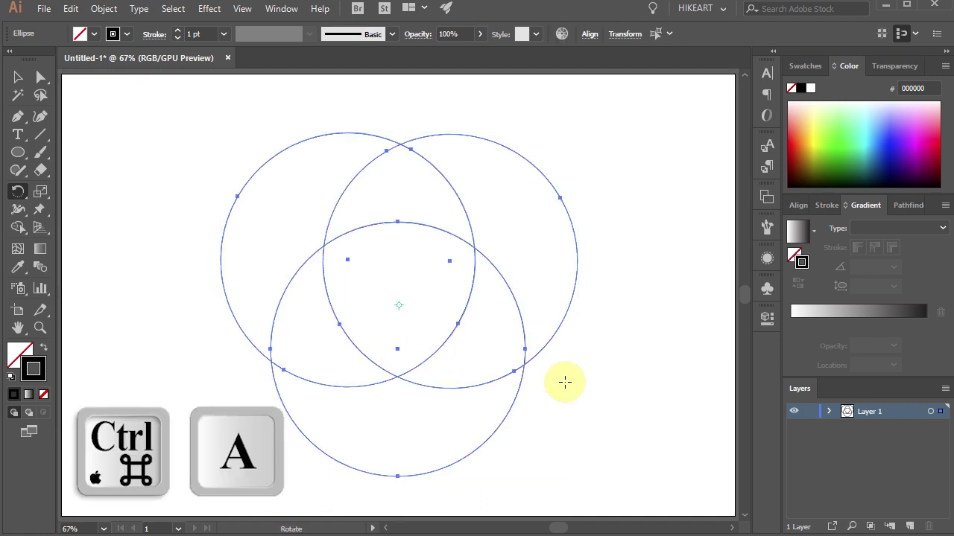
Give the circles a centre-aligned 80 pt stroke, undoing an accidental outline conversion
{"action": "left_click", "coordinate": [825, 206]}
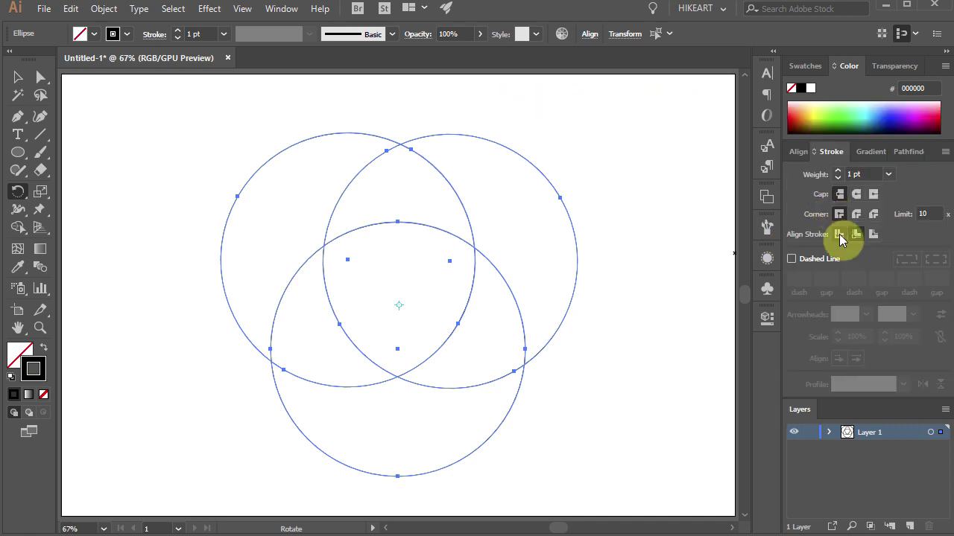
{"action": "left_click", "coordinate": [839, 235]}
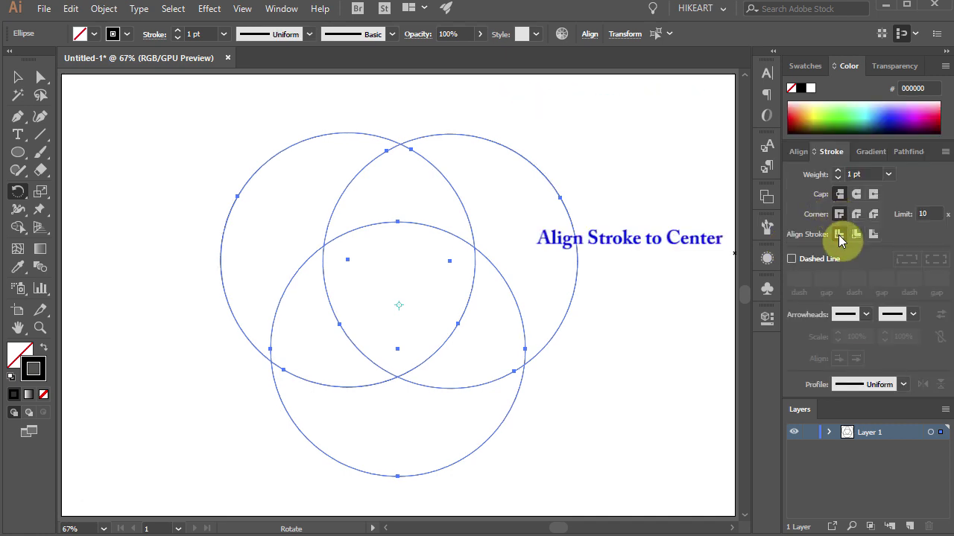
{"action": "left_click", "coordinate": [837, 171]}
{"action": "left_click", "coordinate": [837, 172]}
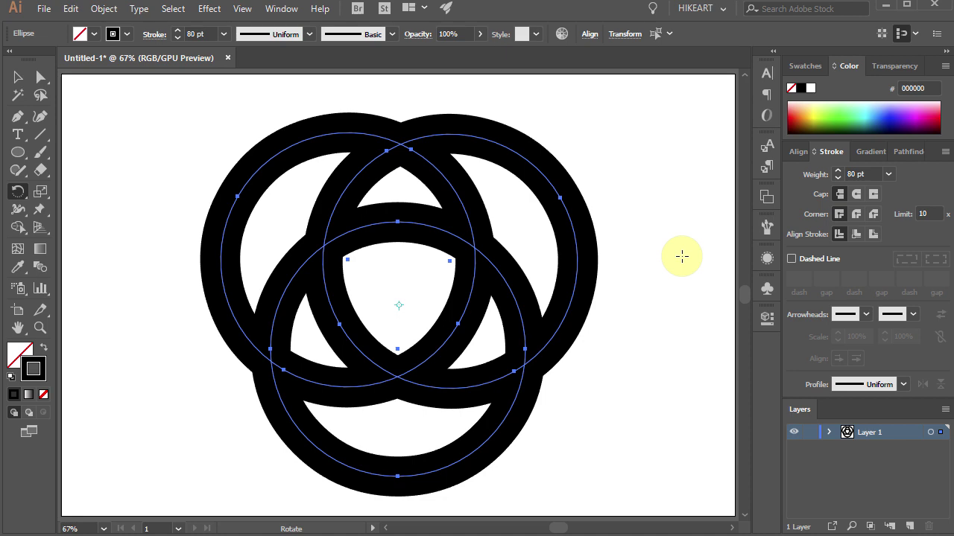
{"action": "key", "text": "ctrl+shift+o"}
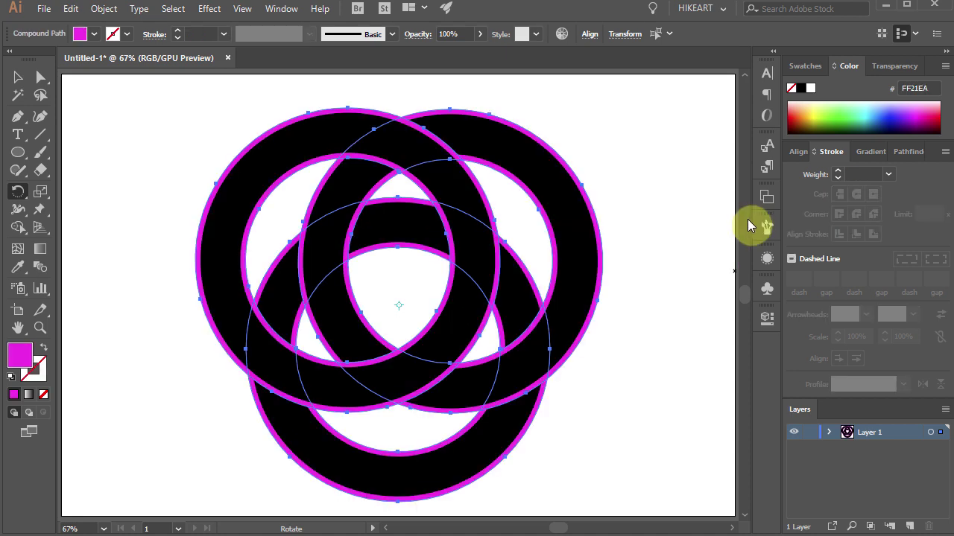
{"action": "key", "text": "ctrl+z"}
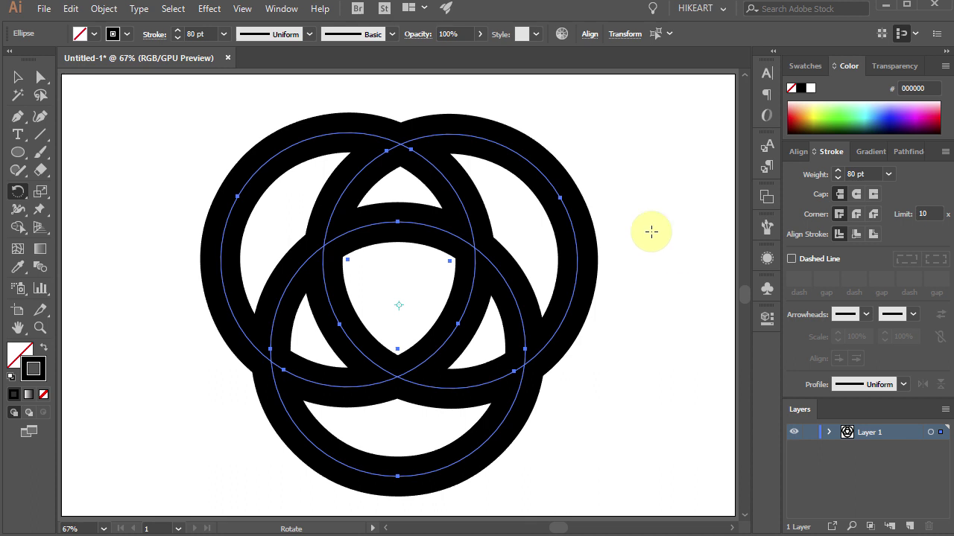
Expand the thick strokes into filled black ring shapes with Object > Expand
{"action": "left_click", "coordinate": [103, 9]}
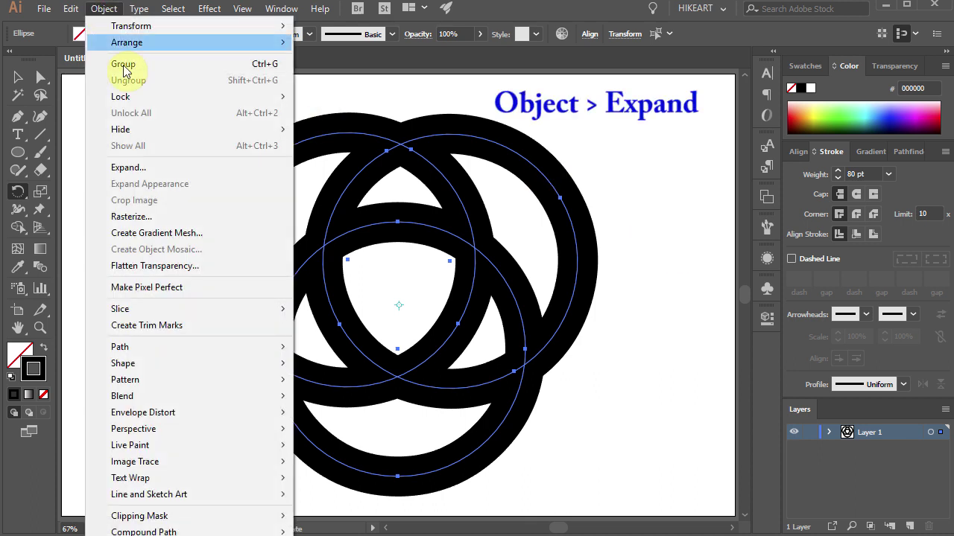
{"action": "left_click", "coordinate": [139, 167]}
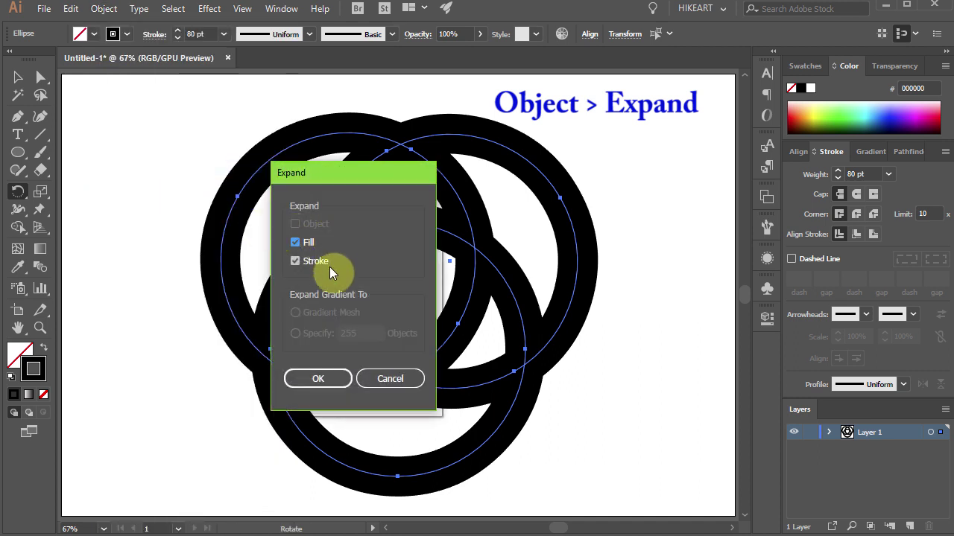
{"action": "left_click", "coordinate": [334, 376]}
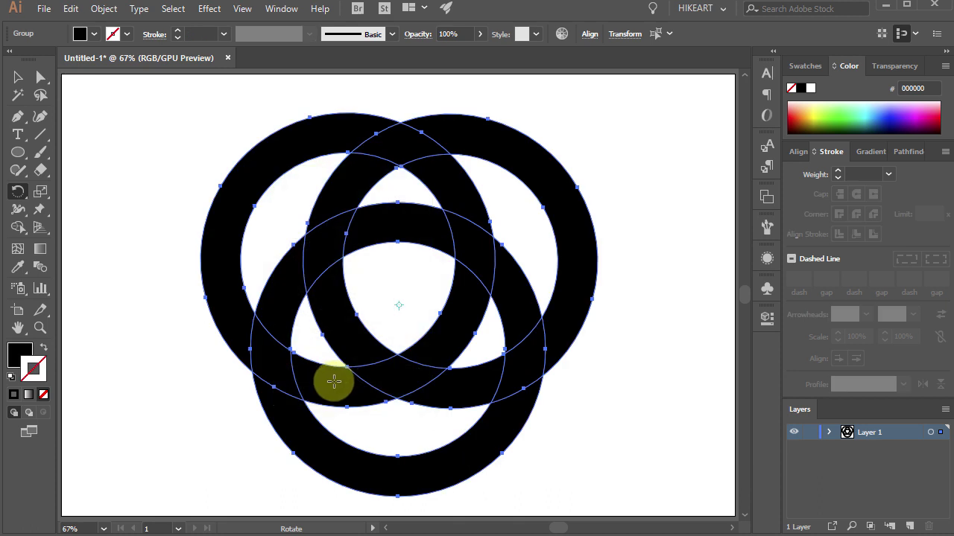
Add a 10 px offset path around the rings and fill it magenta FF21EA
{"action": "left_click", "coordinate": [104, 9]}
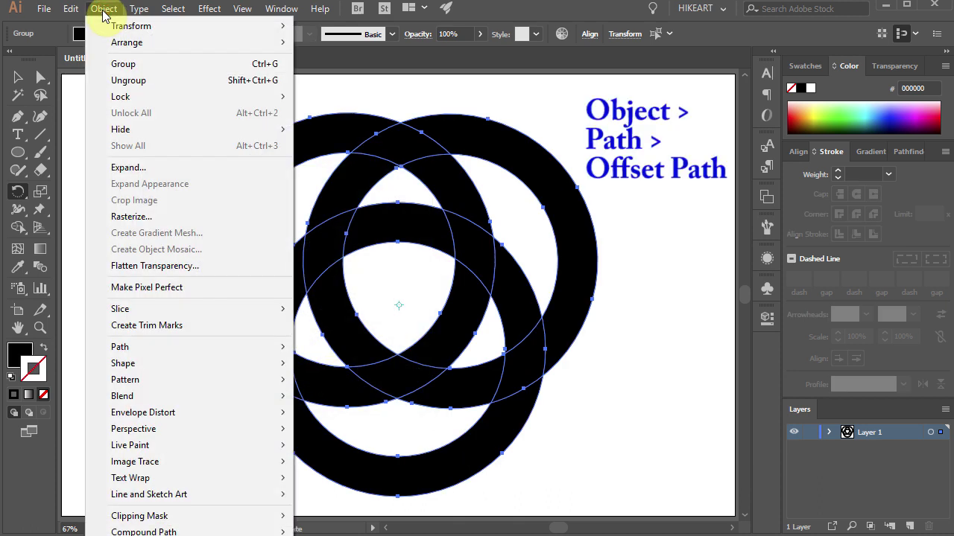
{"action": "mouse_move", "coordinate": [132, 352]}
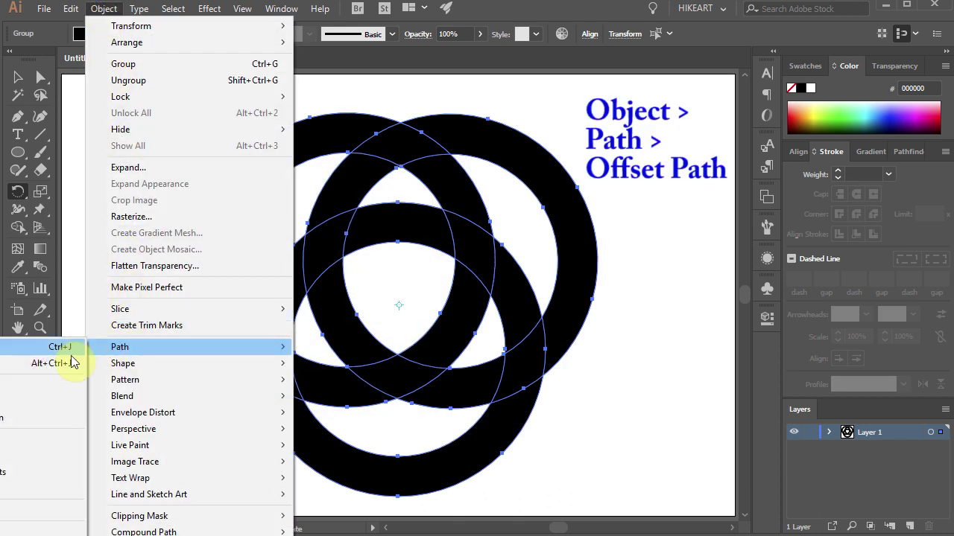
{"action": "left_click", "coordinate": [72, 403]}
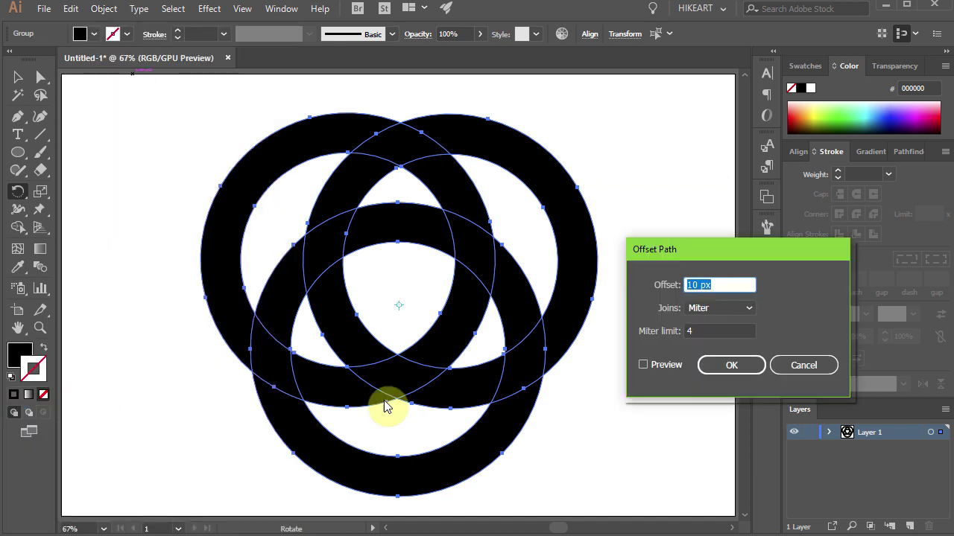
{"action": "left_click", "coordinate": [641, 365]}
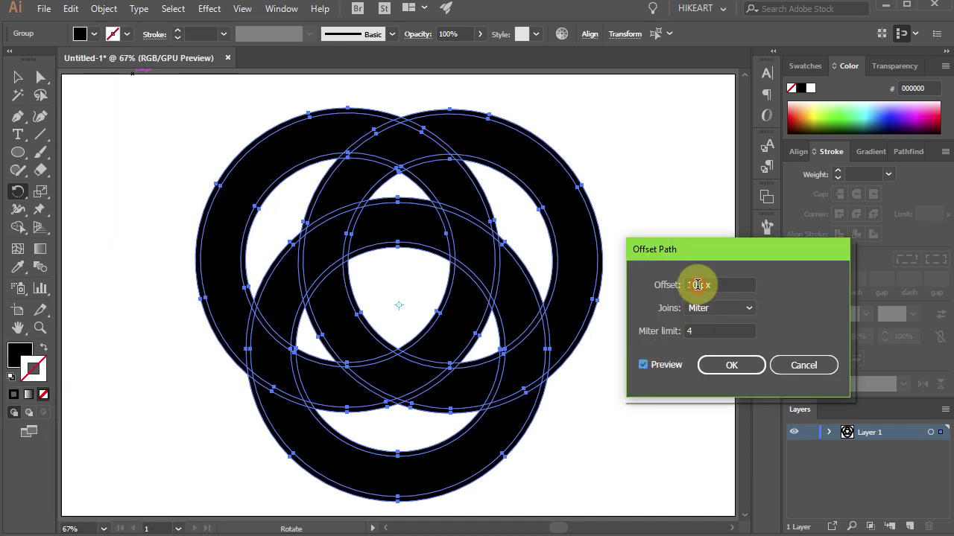
{"action": "left_click_drag", "start_coordinate": [698, 285], "coordinate": [674, 290]}
{"action": "key", "text": "Up"}
{"action": "key", "text": "Up"}
{"action": "key", "text": "Up"}
{"action": "key", "text": "Up"}
{"action": "key", "text": "Up"}
{"action": "key", "text": "Up"}
{"action": "key", "text": "Up"}
{"action": "key", "text": "Up"}
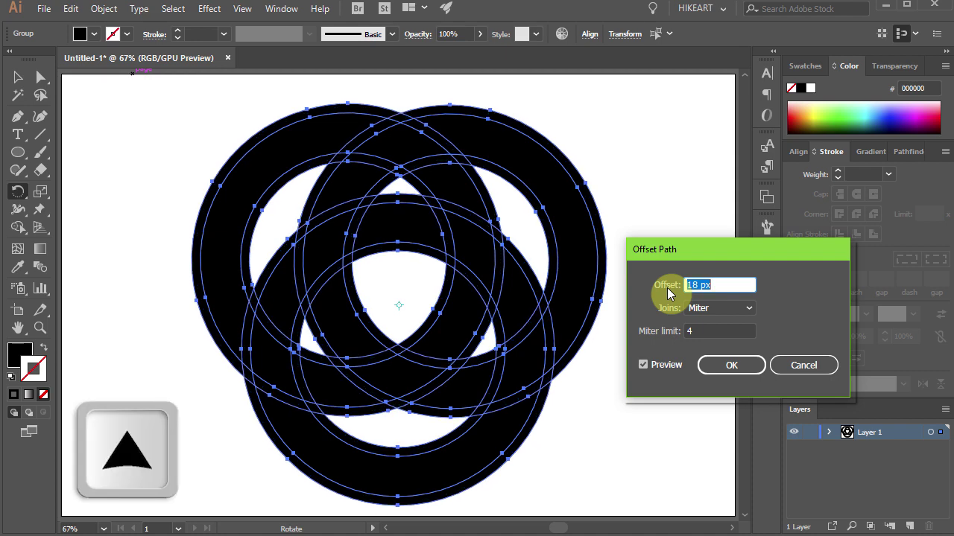
{"action": "key", "text": "Down"}
{"action": "key", "text": "Down"}
{"action": "key", "text": "Down"}
{"action": "key", "text": "Down"}
{"action": "key", "text": "Down"}
{"action": "key", "text": "Down"}
{"action": "key", "text": "Down"}
{"action": "key", "text": "Down"}
{"action": "key", "text": "Down"}
{"action": "key", "text": "Down"}
{"action": "key", "text": "Down"}
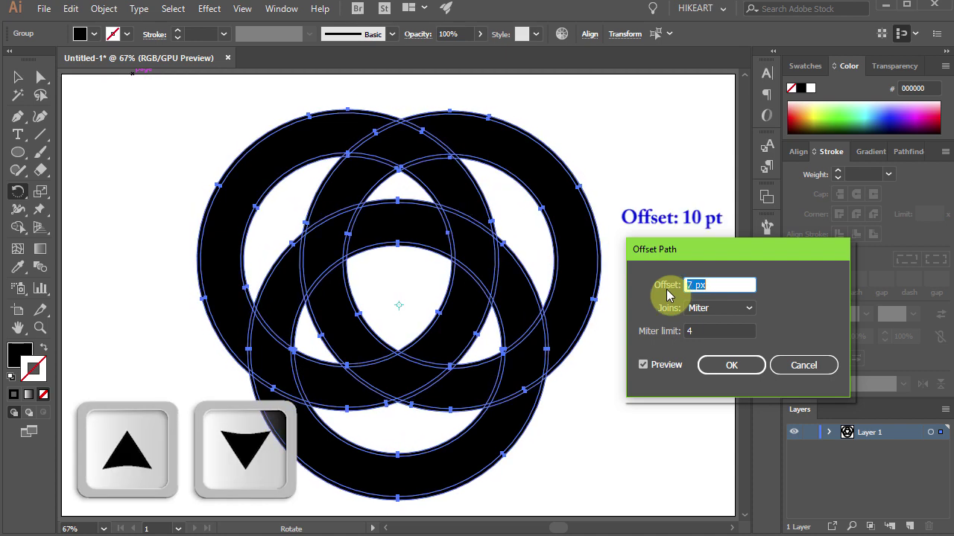
{"action": "key", "text": "Up"}
{"action": "key", "text": "Up"}
{"action": "key", "text": "Up"}
{"action": "left_click", "coordinate": [728, 367]}
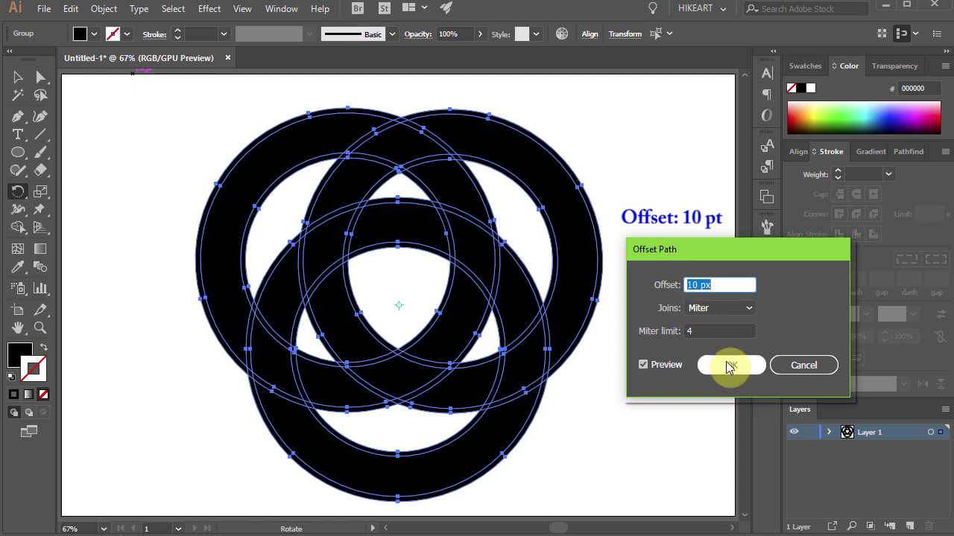
{"action": "left_click", "coordinate": [21, 355]}
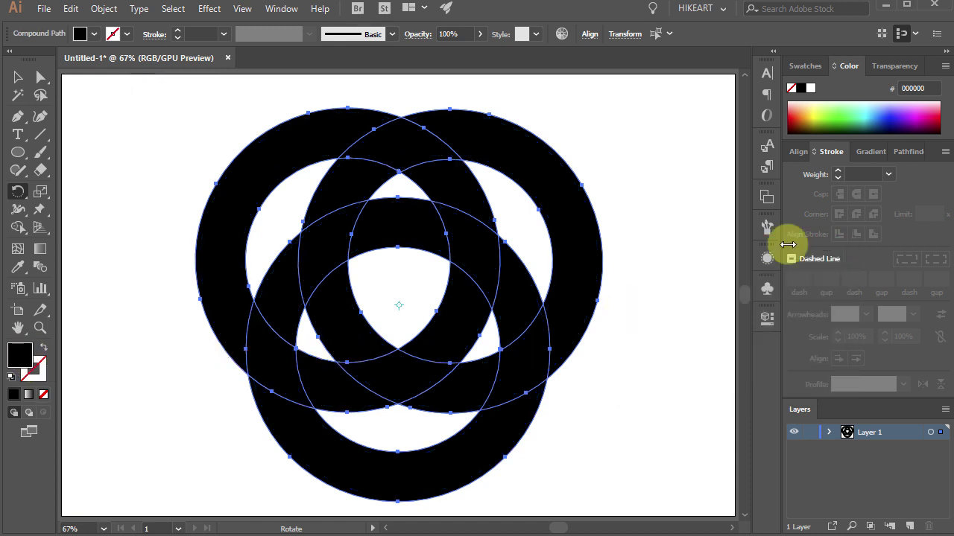
{"action": "left_click", "coordinate": [922, 108]}
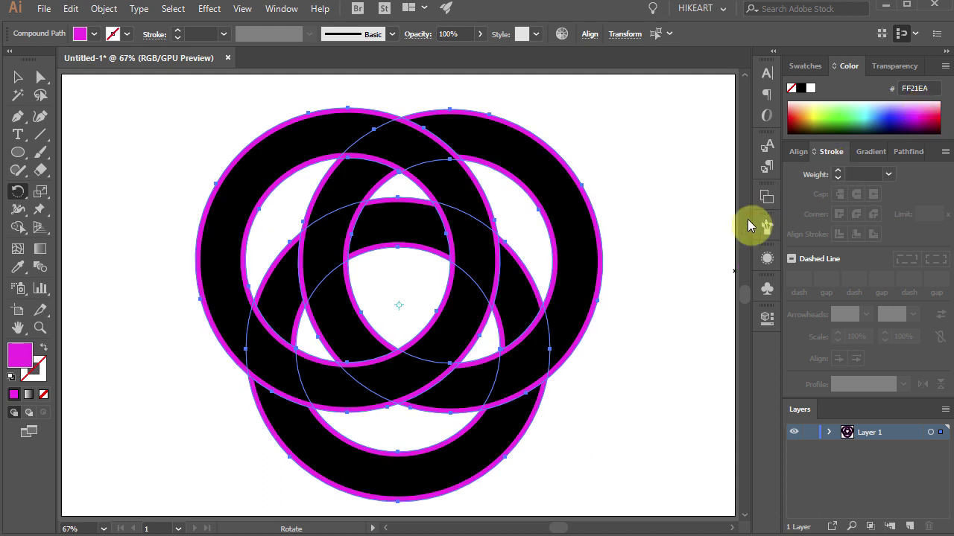
Select all the ring artwork and switch to the Shape Builder tool
{"action": "key", "text": "ctrl+a"}
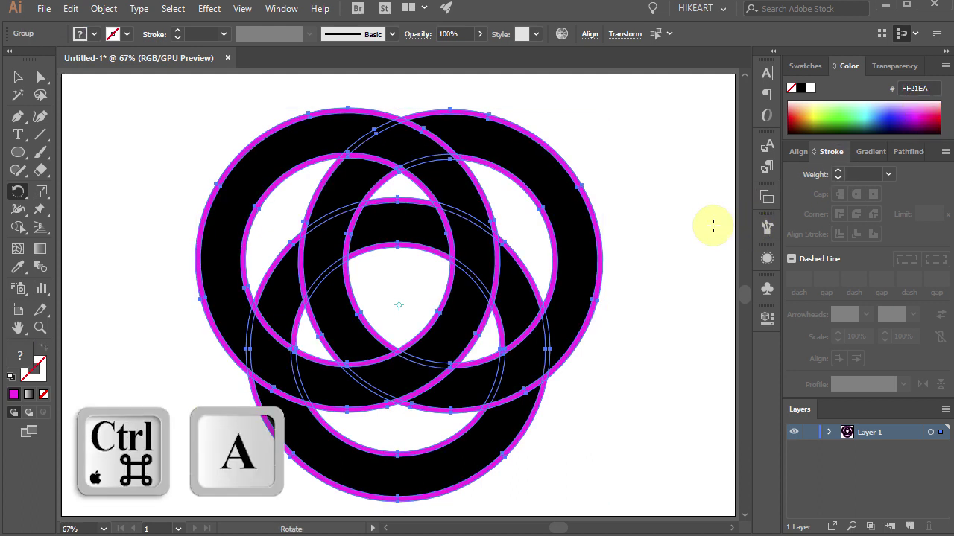
{"action": "key", "text": "shift+m"}
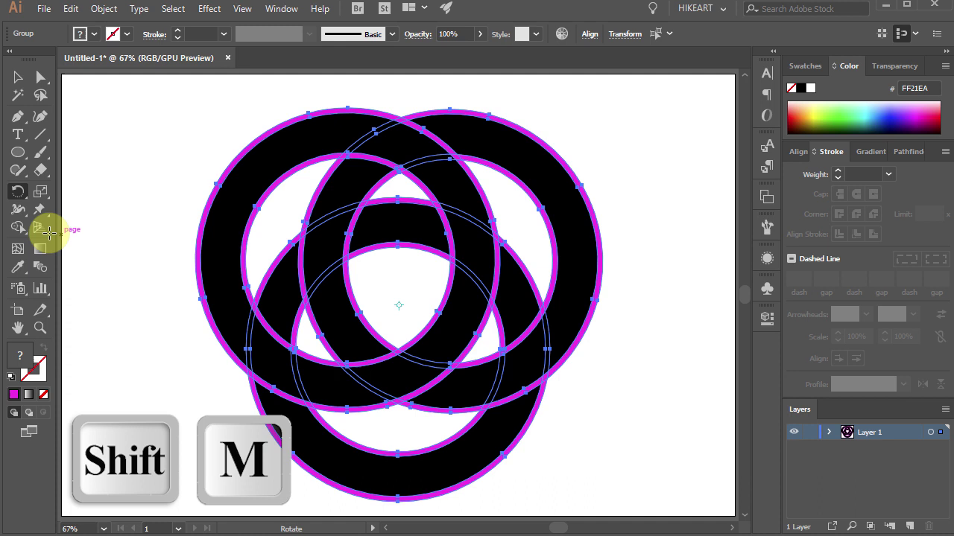
{"action": "left_click_drag", "start_coordinate": [18, 228], "coordinate": [75, 229]}
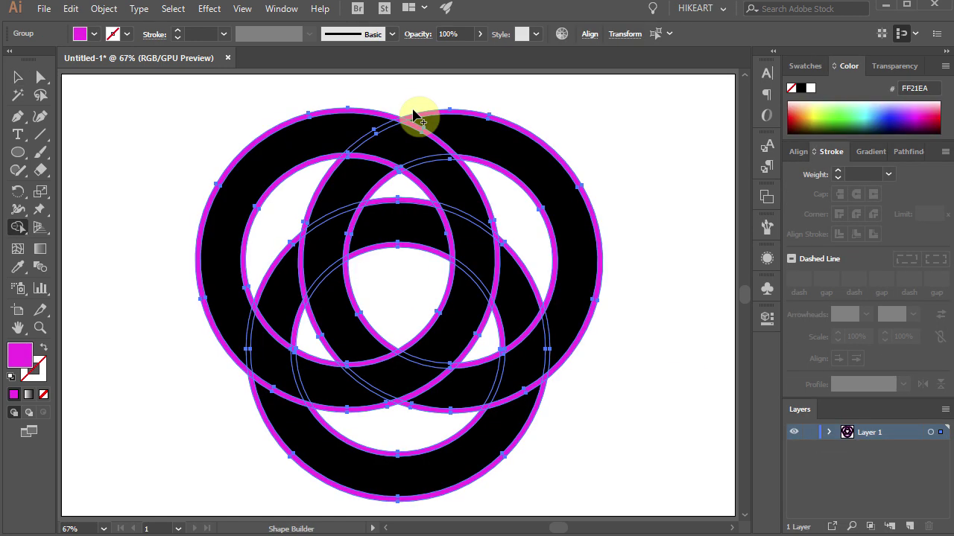
Pick dark red from Swatches and merge the top-left ring's segments into one red band
{"action": "left_click", "coordinate": [804, 67]}
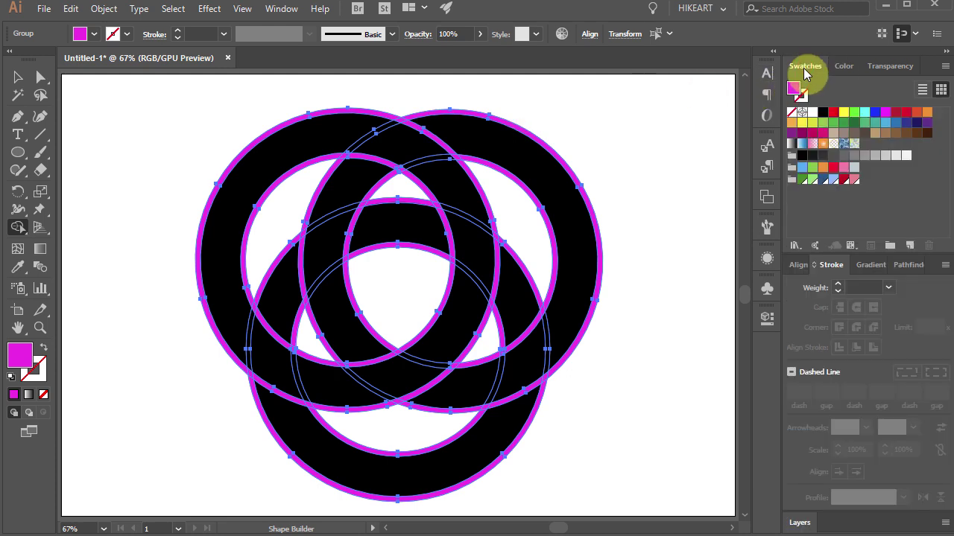
{"action": "left_click", "coordinate": [844, 181]}
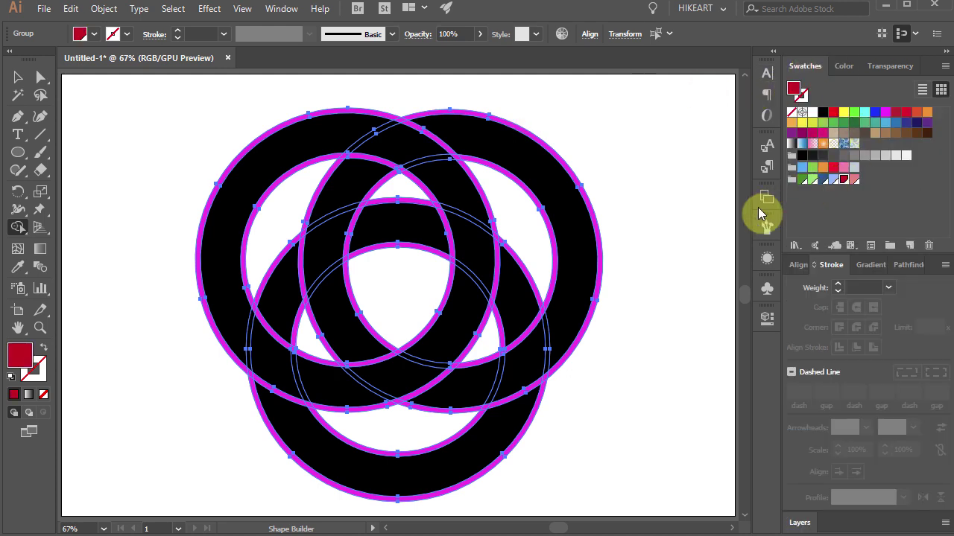
{"action": "left_click", "coordinate": [333, 137]}
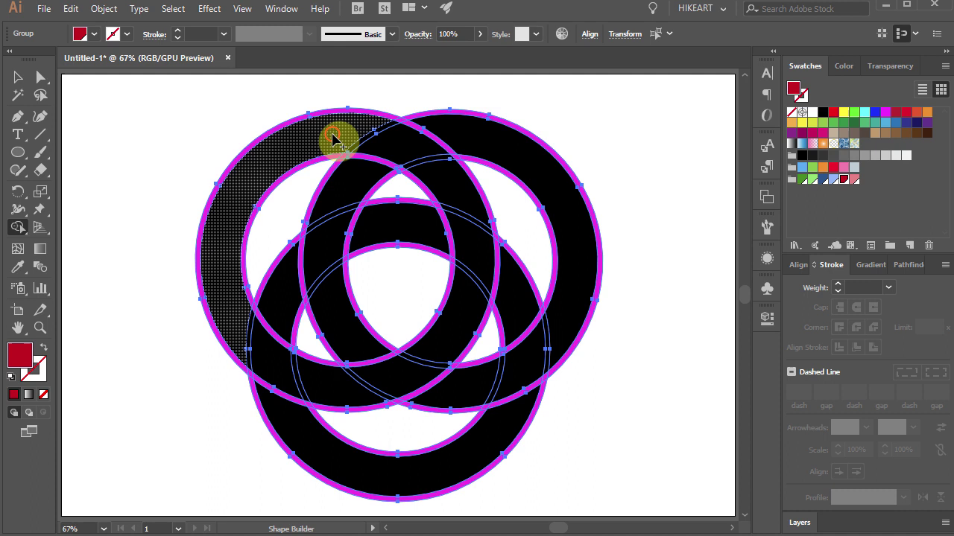
{"action": "mouse_move", "coordinate": [336, 141]}
{"action": "left_mouse_down"}
{"action": "mouse_move", "coordinate": [406, 152]}
{"action": "mouse_move", "coordinate": [444, 184]}
{"action": "left_mouse_up"}
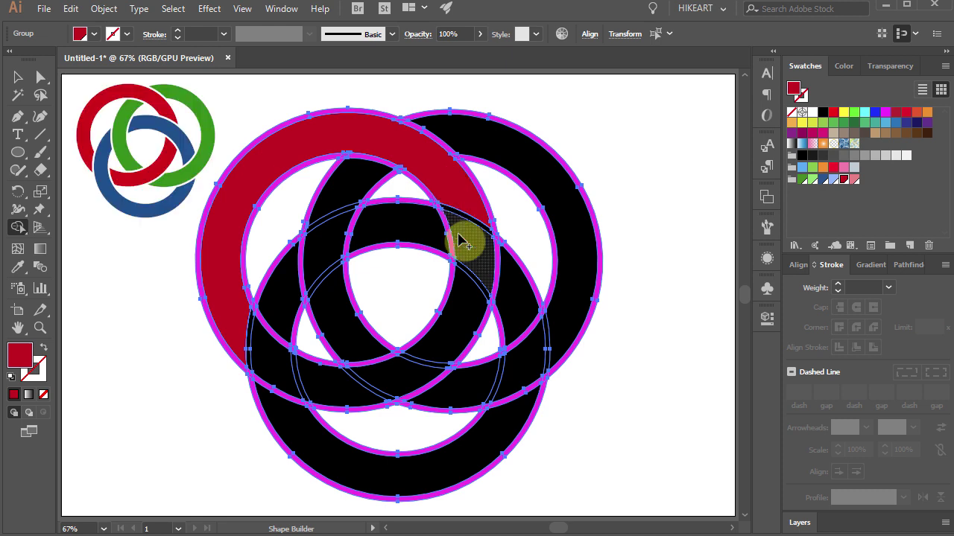
{"action": "mouse_move", "coordinate": [456, 347]}
{"action": "left_mouse_down"}
{"action": "mouse_move", "coordinate": [377, 382]}
{"action": "mouse_move", "coordinate": [346, 389]}
{"action": "left_mouse_up"}
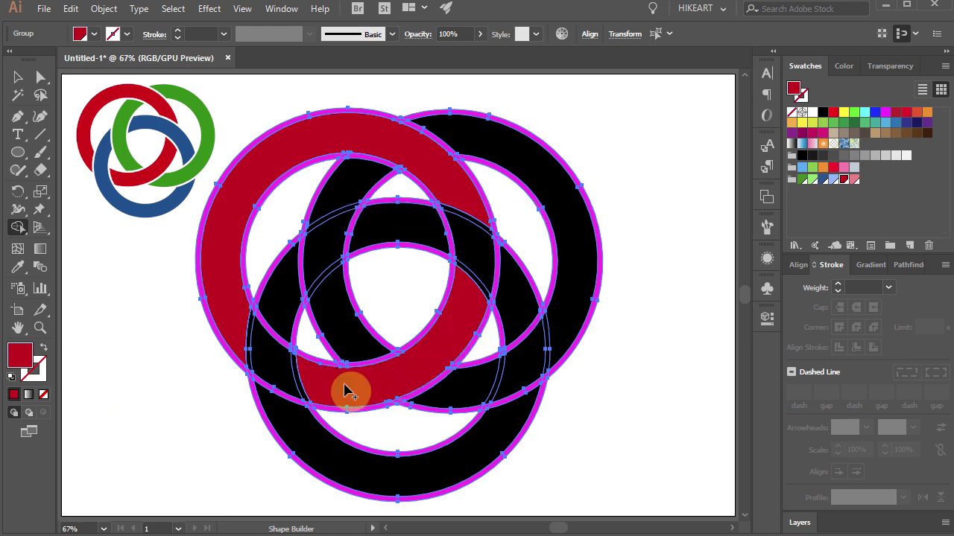
Merge the upper-right ring's segments into green and the bottom ring's into blue
{"action": "left_click", "coordinate": [801, 180]}
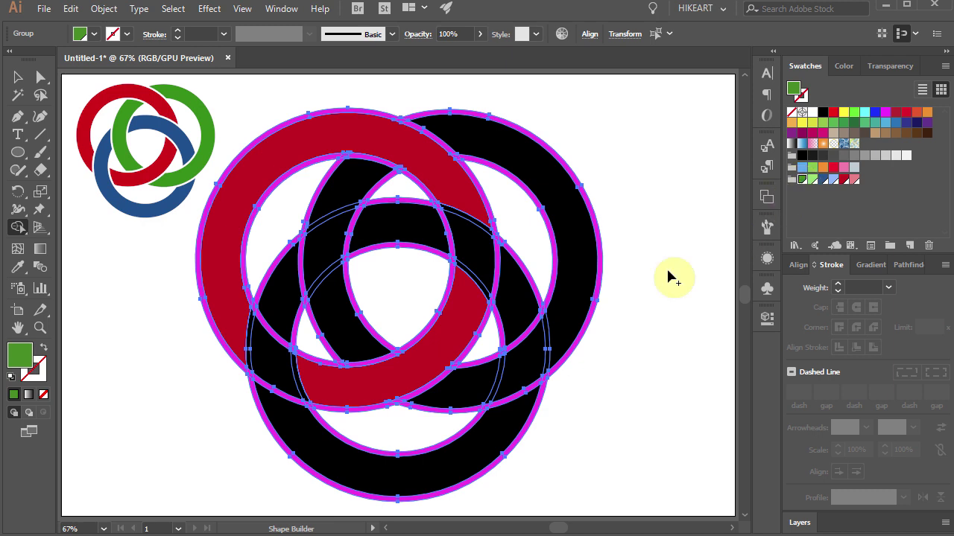
{"action": "mouse_move", "coordinate": [570, 319]}
{"action": "left_mouse_down"}
{"action": "mouse_move", "coordinate": [496, 379]}
{"action": "mouse_move", "coordinate": [471, 379]}
{"action": "left_mouse_up"}
{"action": "left_click", "coordinate": [336, 192]}
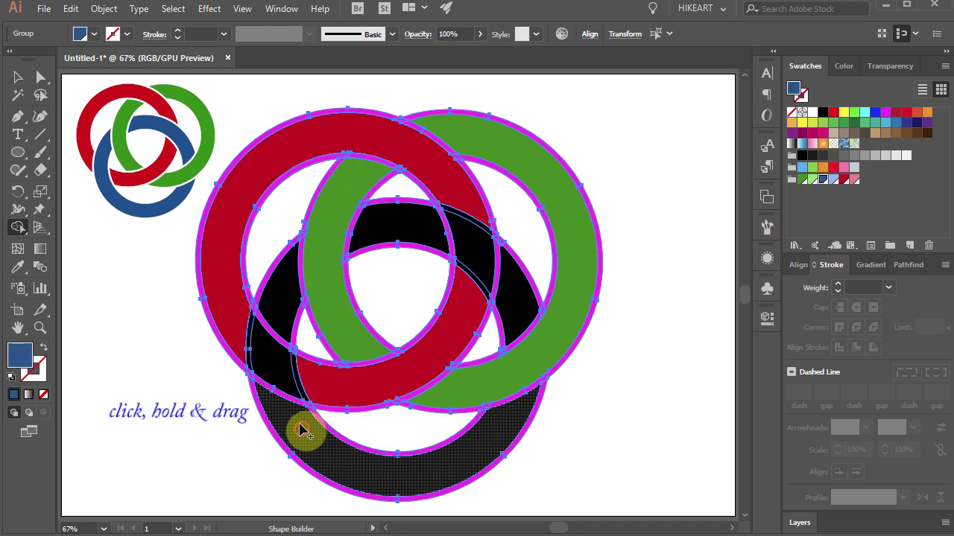
{"action": "mouse_move", "coordinate": [303, 430]}
{"action": "left_mouse_down"}
{"action": "mouse_move", "coordinate": [277, 362]}
{"action": "mouse_move", "coordinate": [276, 313]}
{"action": "left_mouse_up"}
{"action": "mouse_move", "coordinate": [428, 234]}
{"action": "left_mouse_down"}
{"action": "mouse_move", "coordinate": [485, 266]}
{"action": "mouse_move", "coordinate": [521, 305]}
{"action": "left_mouse_up"}
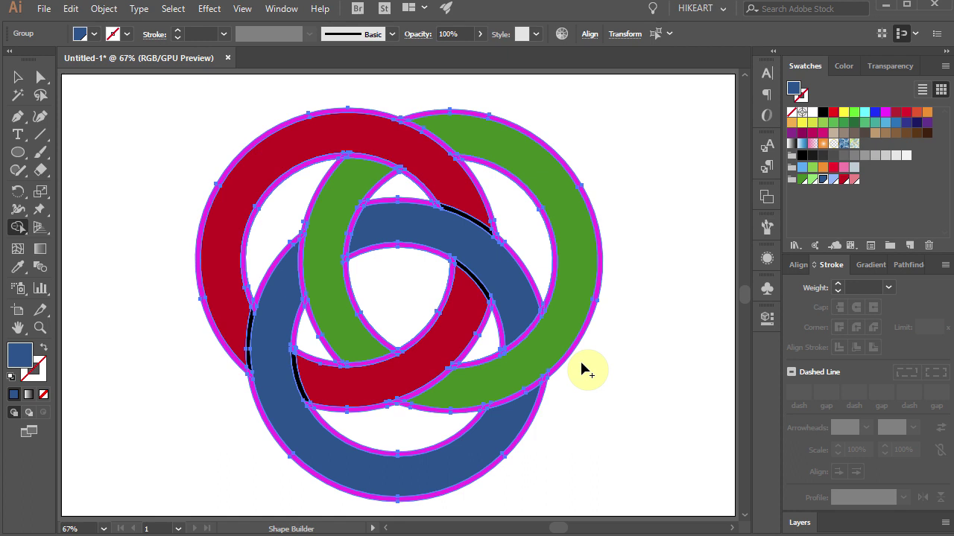
Zoom into the top of the rings and use Shape Builder to erase the magenta bands along the top, right side and inside the red ring
{"action": "key", "text": "z"}
{"action": "left_click_drag", "start_coordinate": [239, 99], "coordinate": [481, 266]}
{"action": "key", "text": "shift+m"}
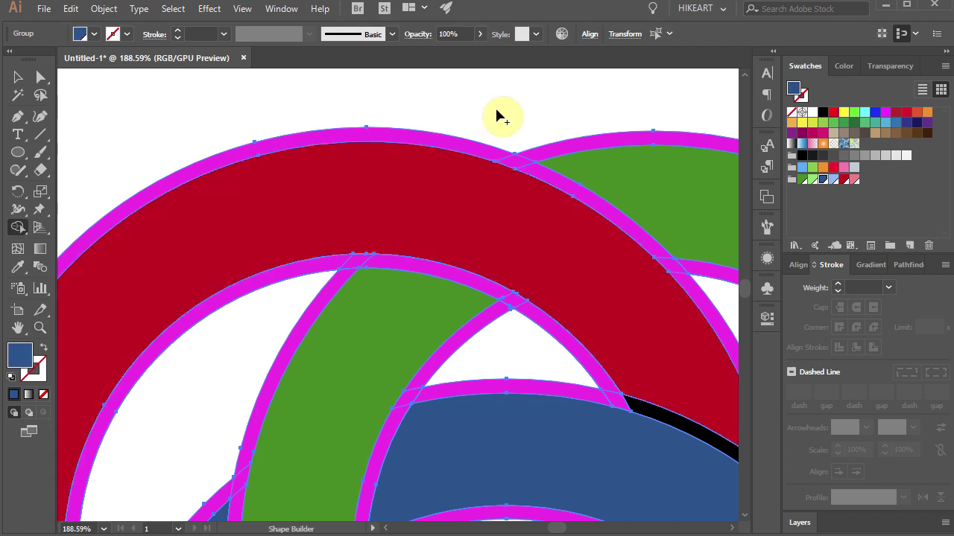
{"action": "key", "text": "alt"}
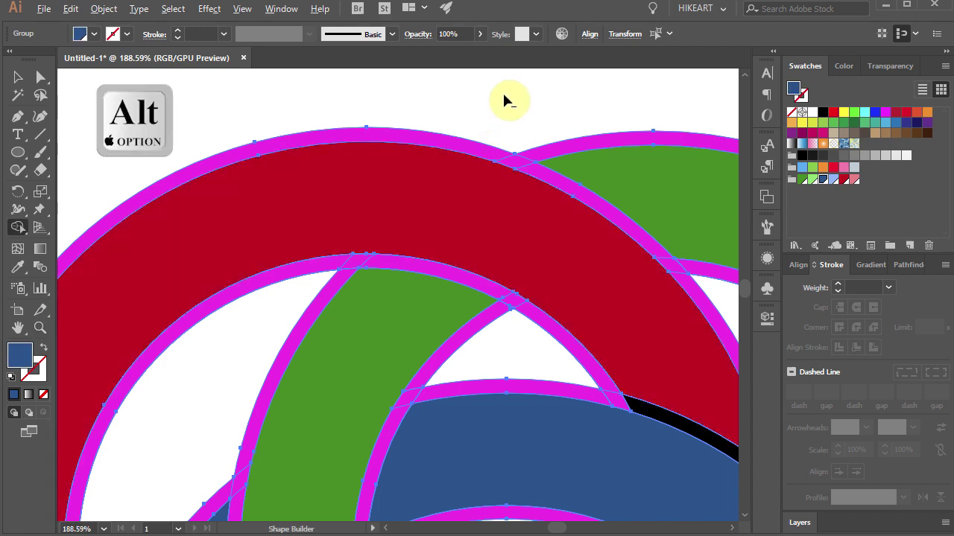
{"action": "mouse_move", "coordinate": [484, 117]}
{"action": "left_mouse_down"}
{"action": "mouse_move", "coordinate": [504, 159]}
{"action": "mouse_move", "coordinate": [539, 146]}
{"action": "mouse_move", "coordinate": [521, 152]}
{"action": "mouse_move", "coordinate": [537, 170]}
{"action": "left_mouse_up"}
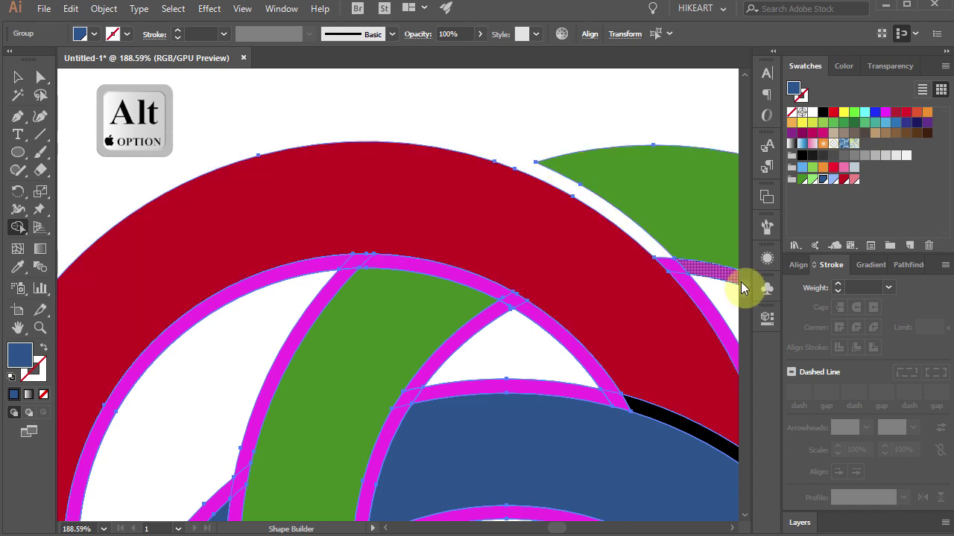
{"action": "left_click_drag", "start_coordinate": [737, 285], "coordinate": [691, 278]}
{"action": "mouse_move", "coordinate": [554, 323]}
{"action": "left_mouse_down"}
{"action": "mouse_move", "coordinate": [528, 321]}
{"action": "mouse_move", "coordinate": [501, 298]}
{"action": "mouse_move", "coordinate": [431, 373]}
{"action": "mouse_move", "coordinate": [417, 402]}
{"action": "mouse_move", "coordinate": [407, 399]}
{"action": "mouse_move", "coordinate": [596, 381]}
{"action": "mouse_move", "coordinate": [624, 402]}
{"action": "mouse_move", "coordinate": [499, 361]}
{"action": "mouse_move", "coordinate": [388, 260]}
{"action": "mouse_move", "coordinate": [326, 266]}
{"action": "mouse_move", "coordinate": [337, 275]}
{"action": "mouse_move", "coordinate": [220, 482]}
{"action": "mouse_move", "coordinate": [224, 513]}
{"action": "left_mouse_up"}
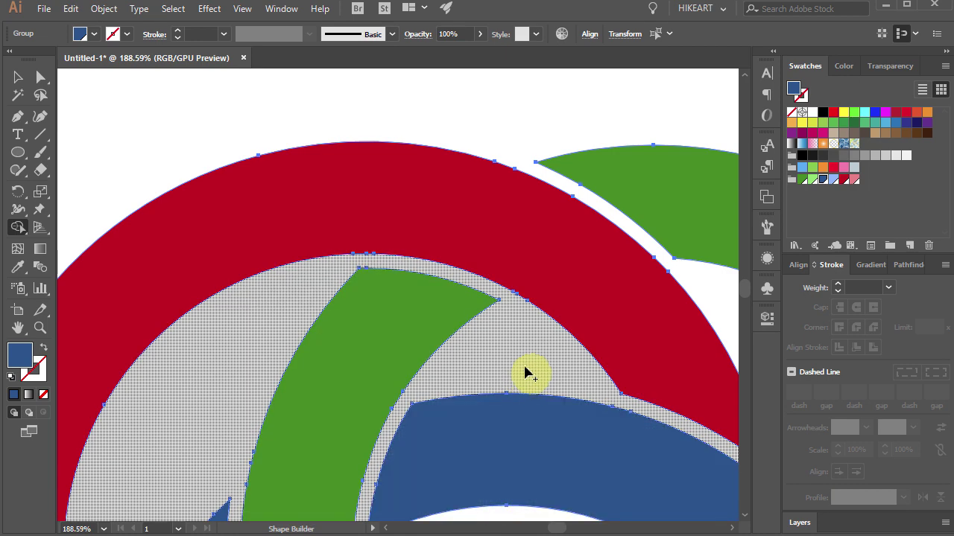
Erase the magenta bands beside the blue ring and along the left ring
{"action": "key", "text": "space"}
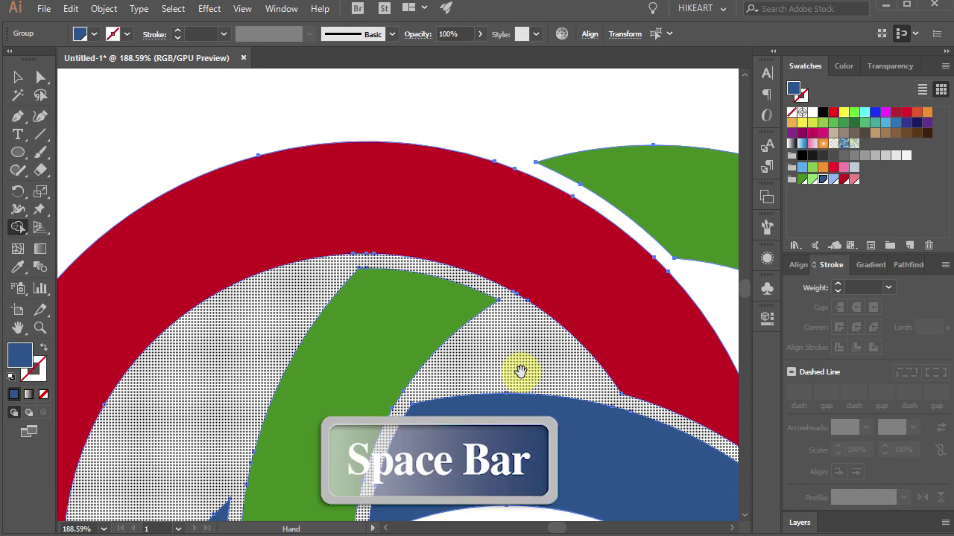
{"action": "left_click_drag", "start_coordinate": [557, 413], "coordinate": [398, 183]}
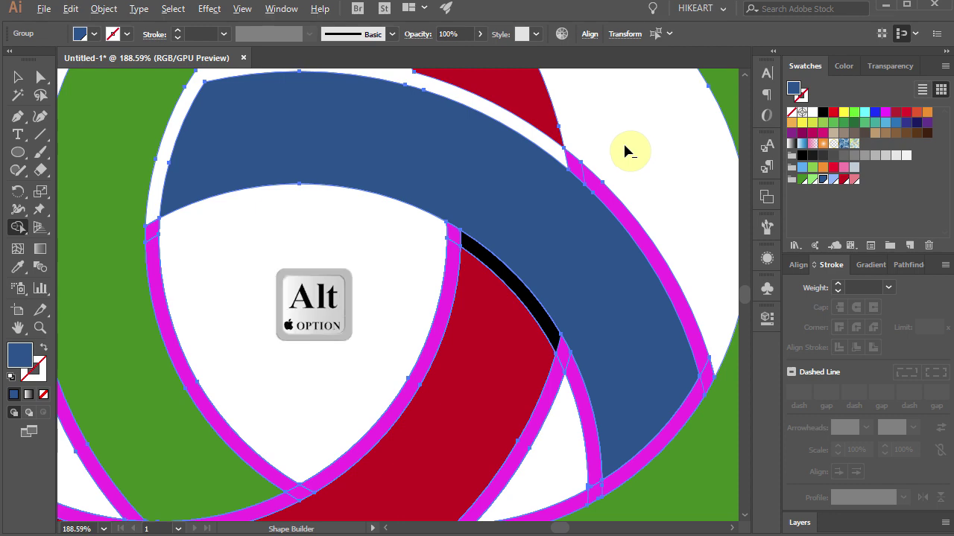
{"action": "mouse_move", "coordinate": [598, 144]}
{"action": "left_mouse_down"}
{"action": "mouse_move", "coordinate": [589, 185]}
{"action": "mouse_move", "coordinate": [703, 389]}
{"action": "mouse_move", "coordinate": [571, 421]}
{"action": "mouse_move", "coordinate": [496, 315]}
{"action": "mouse_move", "coordinate": [321, 468]}
{"action": "mouse_move", "coordinate": [225, 348]}
{"action": "left_mouse_up"}
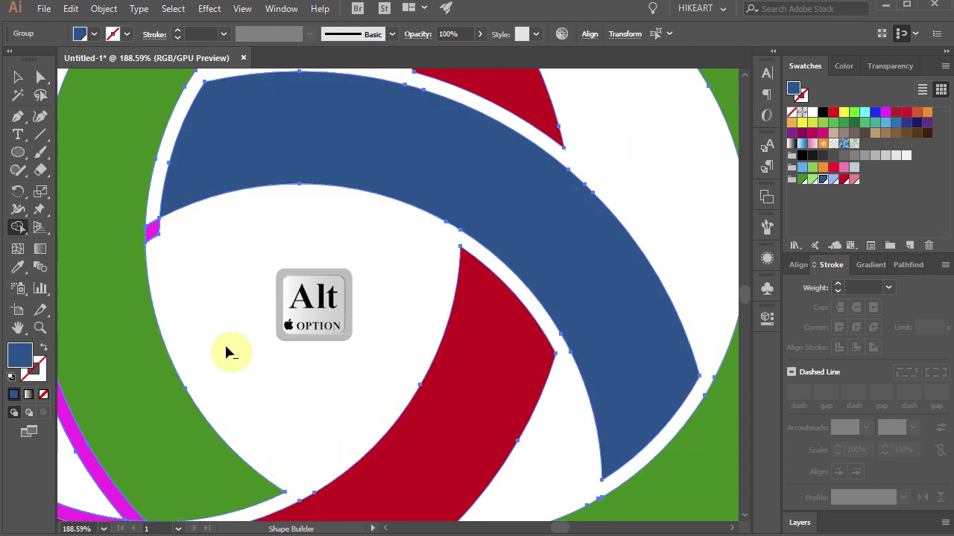
{"action": "key", "text": "space"}
{"action": "mouse_move", "coordinate": [171, 320]}
{"action": "left_mouse_down"}
{"action": "mouse_move", "coordinate": [455, 256]}
{"action": "mouse_move", "coordinate": [483, 184]}
{"action": "mouse_move", "coordinate": [409, 270]}
{"action": "mouse_move", "coordinate": [484, 472]}
{"action": "mouse_move", "coordinate": [290, 141]}
{"action": "mouse_move", "coordinate": [283, 153]}
{"action": "left_mouse_up"}
{"action": "left_click", "coordinate": [711, 432], "text": "alt"}
Erase the last magenta bands and black slivers around the trefoil's centre
{"action": "key", "text": "space"}
{"action": "mouse_move", "coordinate": [681, 463]}
{"action": "left_mouse_down"}
{"action": "mouse_move", "coordinate": [637, 436]}
{"action": "mouse_move", "coordinate": [315, 390]}
{"action": "left_mouse_up"}
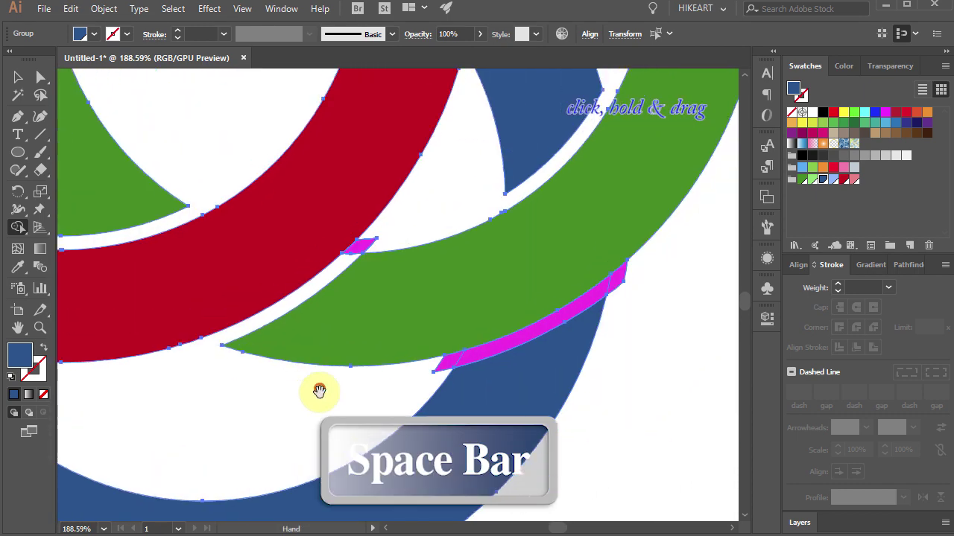
{"action": "mouse_move", "coordinate": [479, 353]}
{"action": "left_mouse_down"}
{"action": "mouse_move", "coordinate": [601, 323]}
{"action": "mouse_move", "coordinate": [617, 276]}
{"action": "left_mouse_up"}
{"action": "left_click", "coordinate": [362, 246], "text": "alt"}
{"action": "key", "text": "space"}
{"action": "left_click_drag", "start_coordinate": [443, 183], "coordinate": [526, 440]}
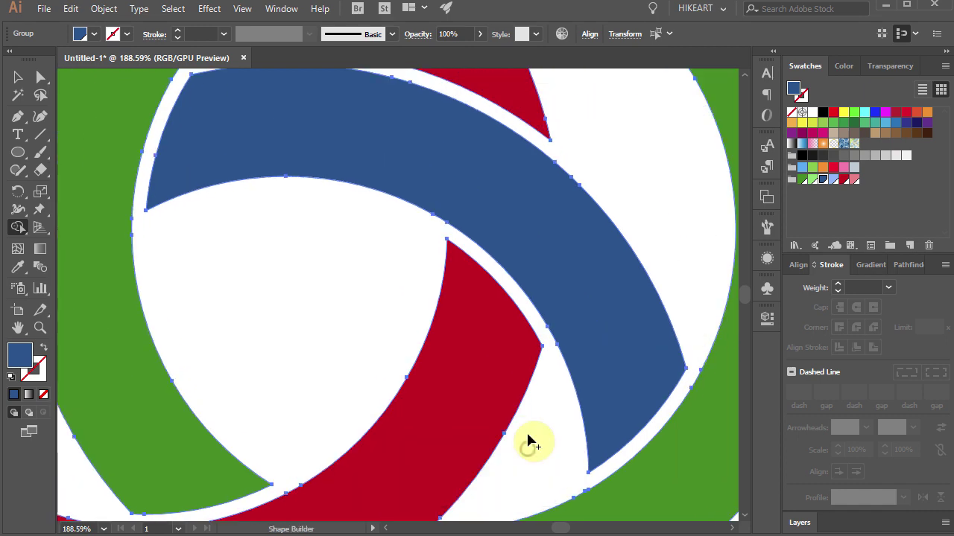
Fit the artboard in view, deselect the artwork, and briefly check it against the transparency grid
{"action": "key", "text": "ctrl+0"}
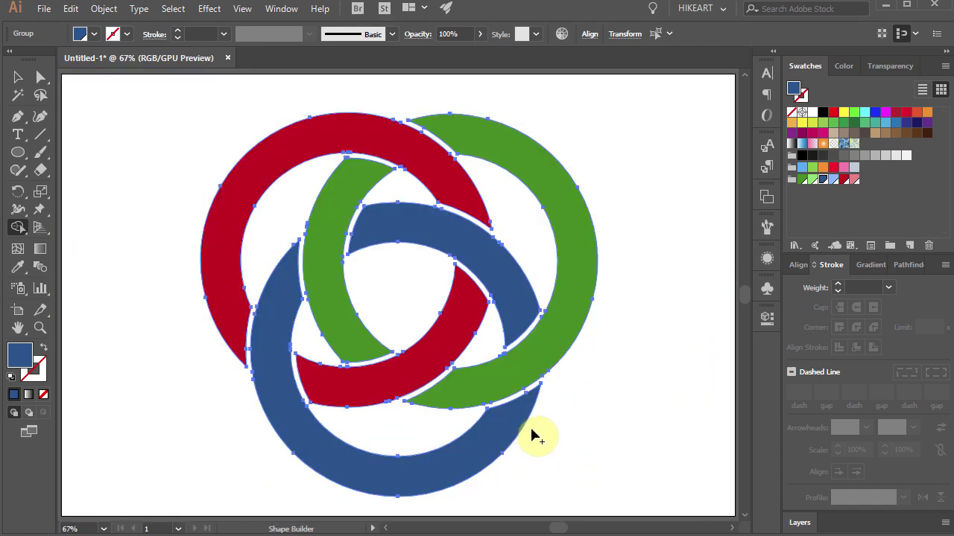
{"action": "key", "text": "v"}
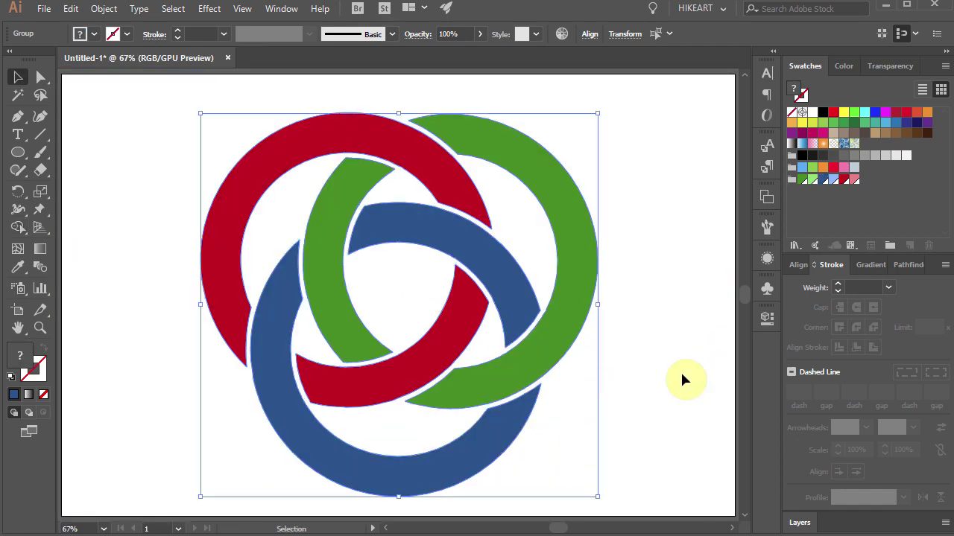
{"action": "left_click", "coordinate": [681, 374]}
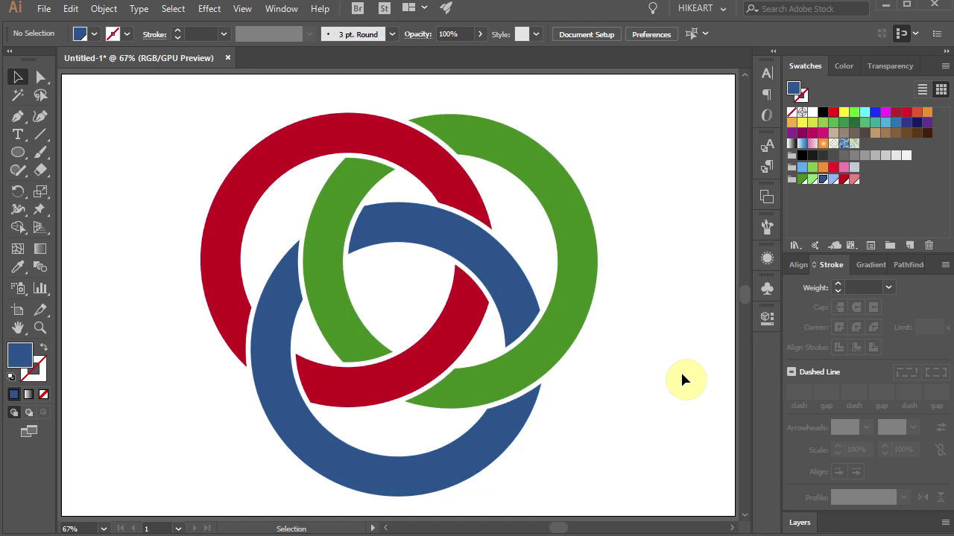
{"action": "key", "text": "shift+ctrl+d"}
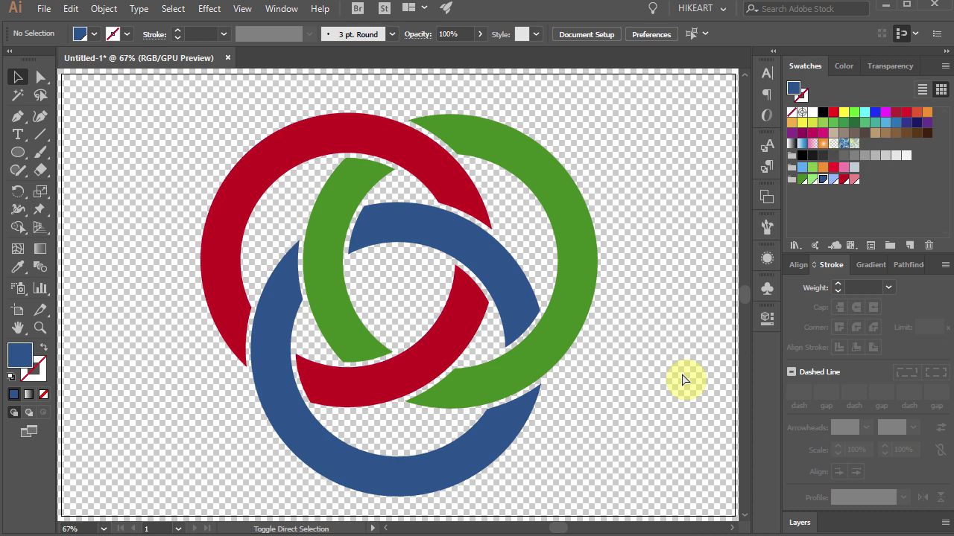
{"action": "key", "text": "shift+ctrl+d"}
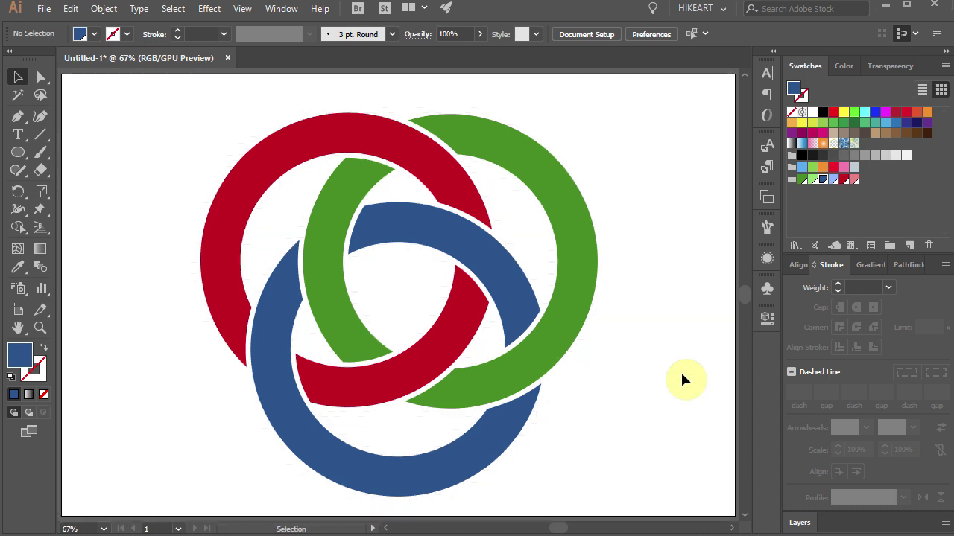